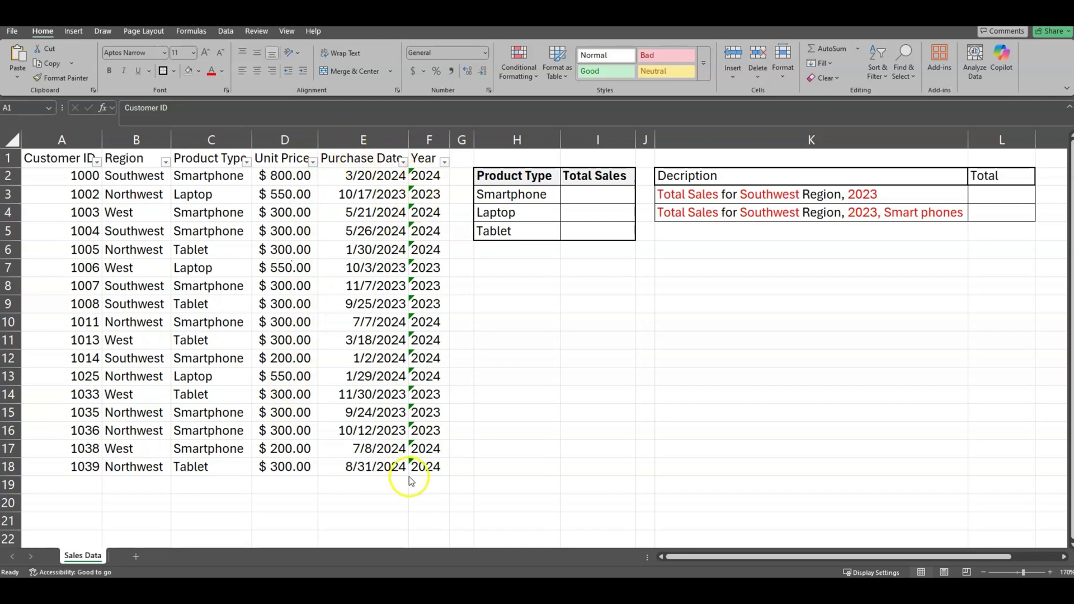
# Start a SUMIFS formula in the Smartphone total sales cell I3, using the Unit Price values D2:D18 as the sum range.
pyautogui.click(618, 198)
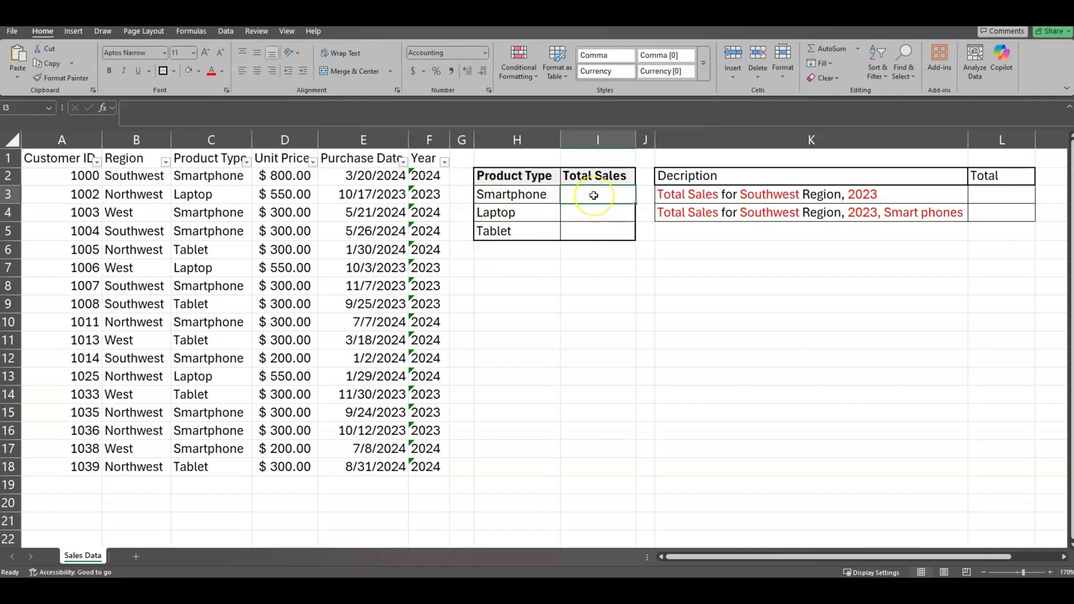
pyautogui.write('=')
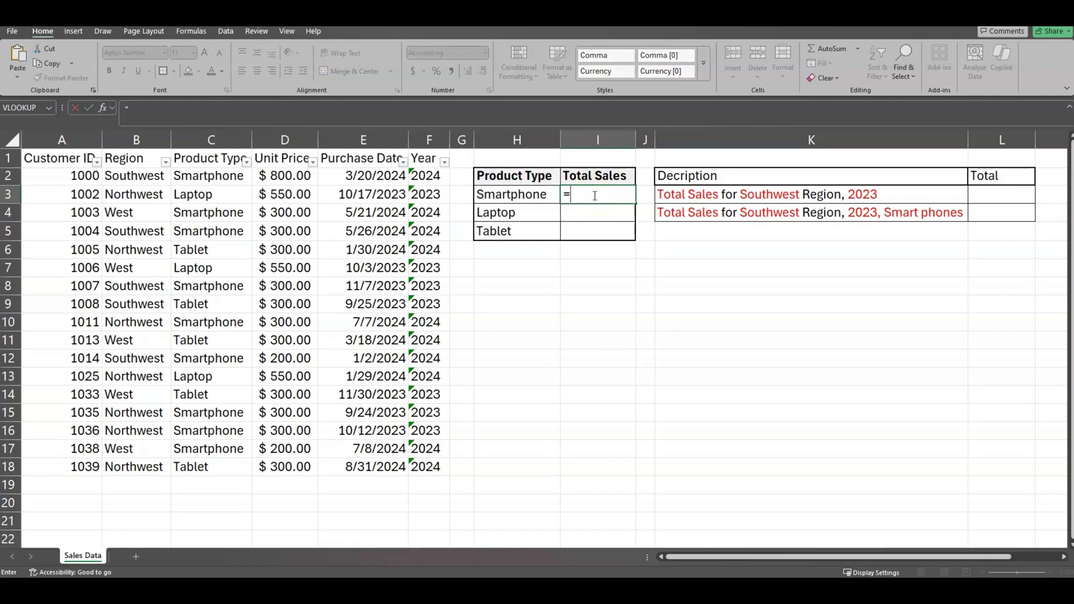
pyautogui.write('sumifs')
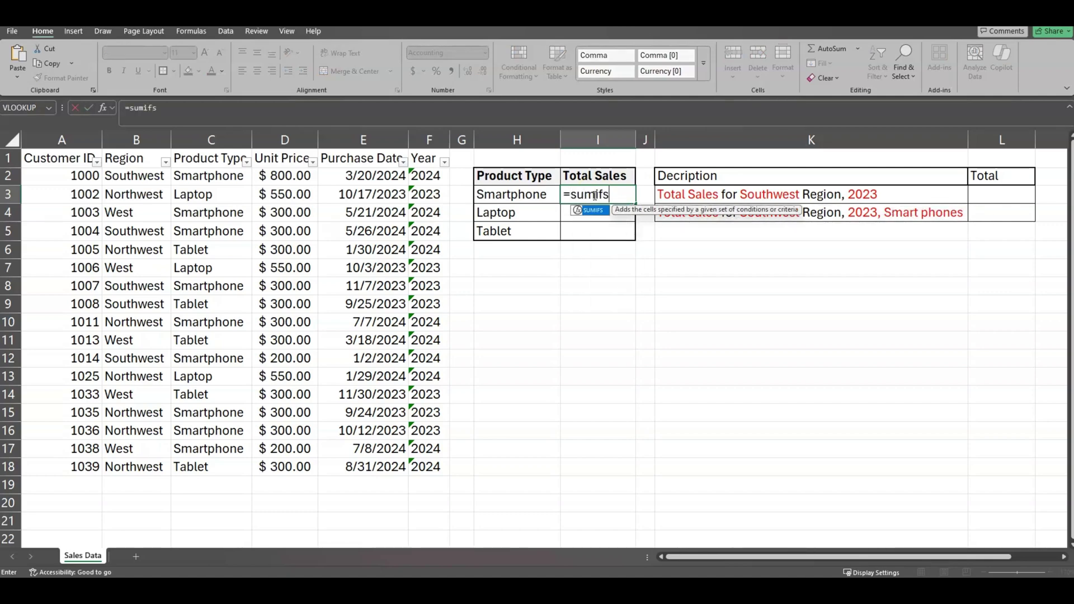
pyautogui.press('Tab')
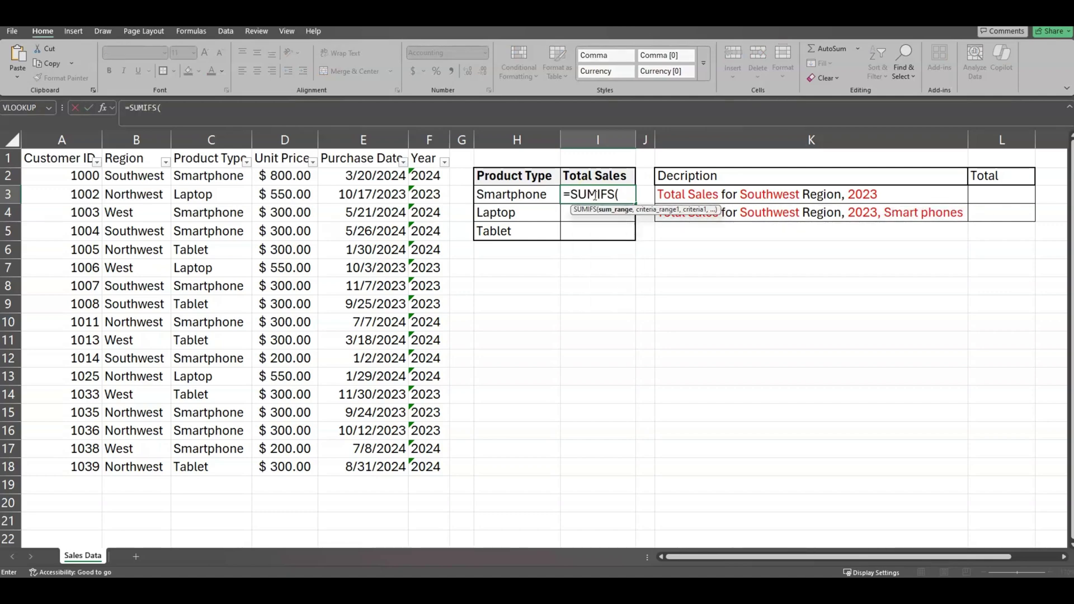
pyautogui.click(610, 217)
pyautogui.click(622, 217)
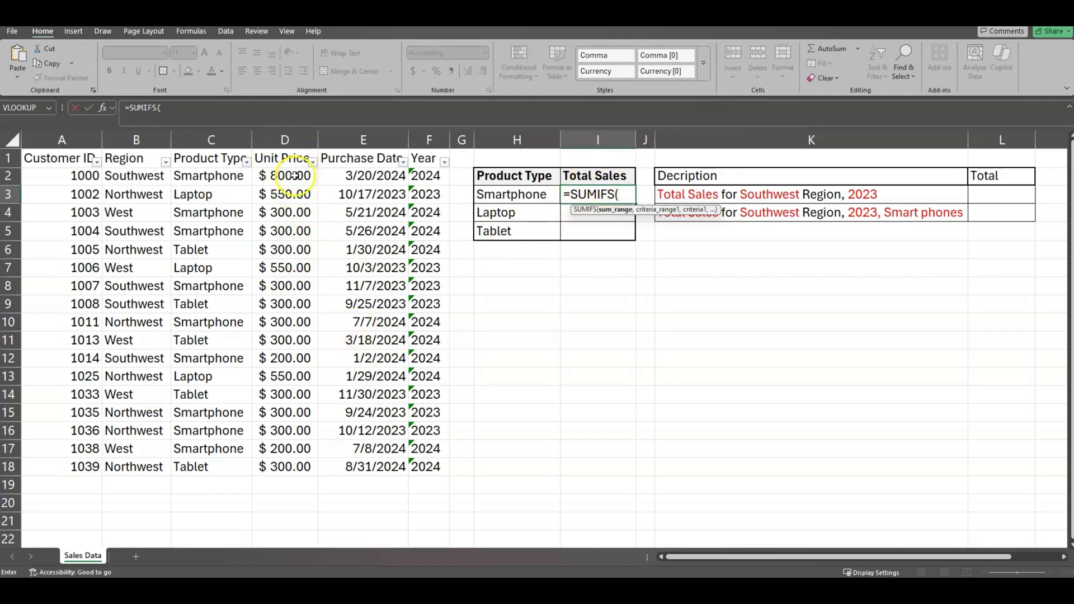
pyautogui.moveTo(292, 176); pyautogui.dragTo(294, 466)
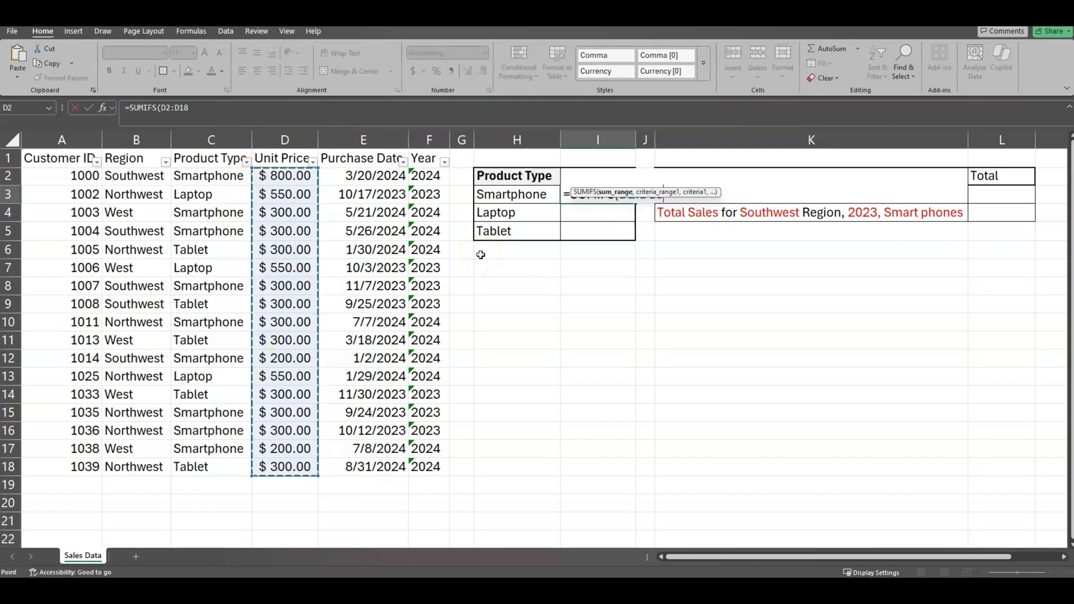
pyautogui.write(',')
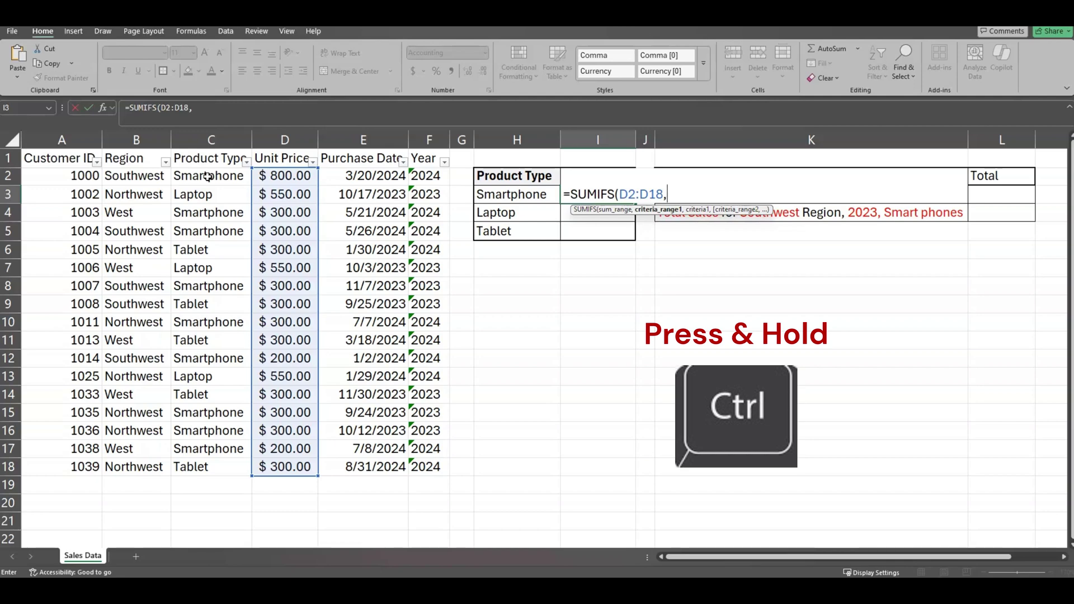
# Complete the I3 formula with Product Type range C2:C18 as the criteria range and "Smartphone" as the criterion.
pyautogui.moveTo(208, 177); pyautogui.dragTo(211, 453)
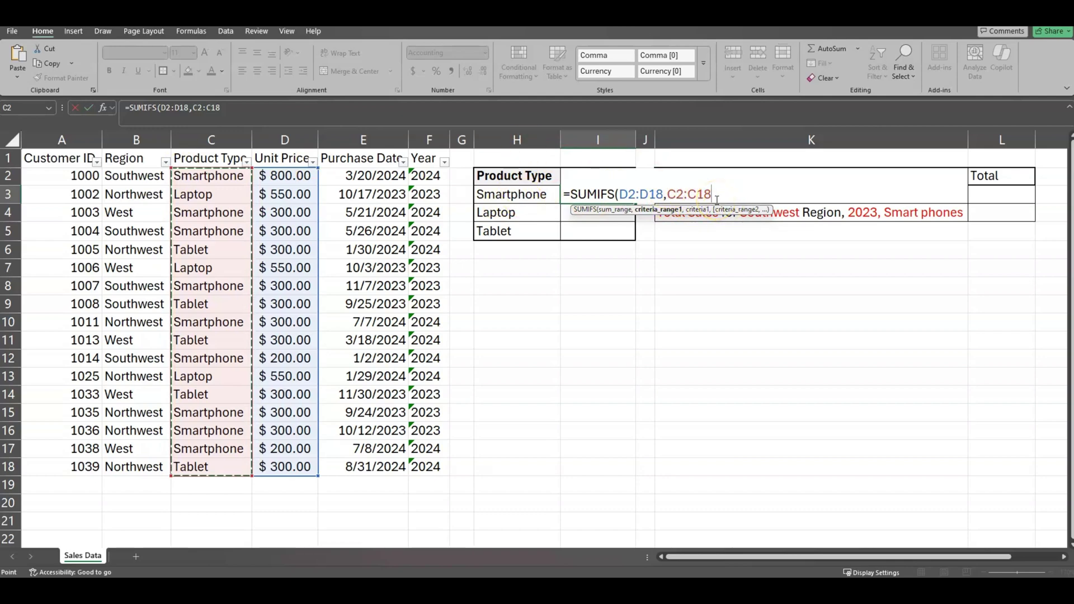
pyautogui.write(',')
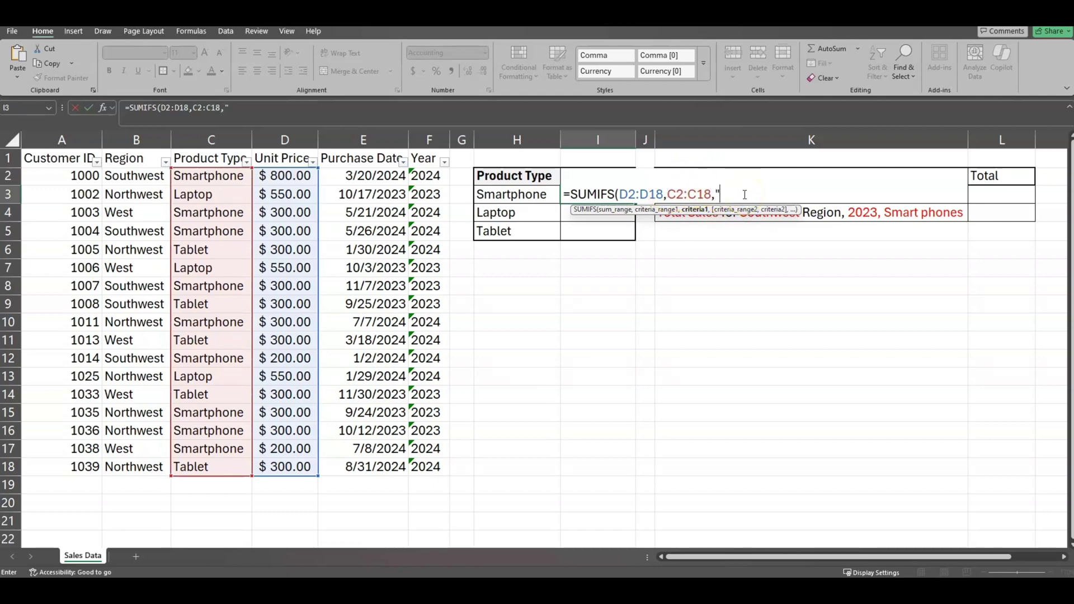
pyautogui.write('"Smartphone"')
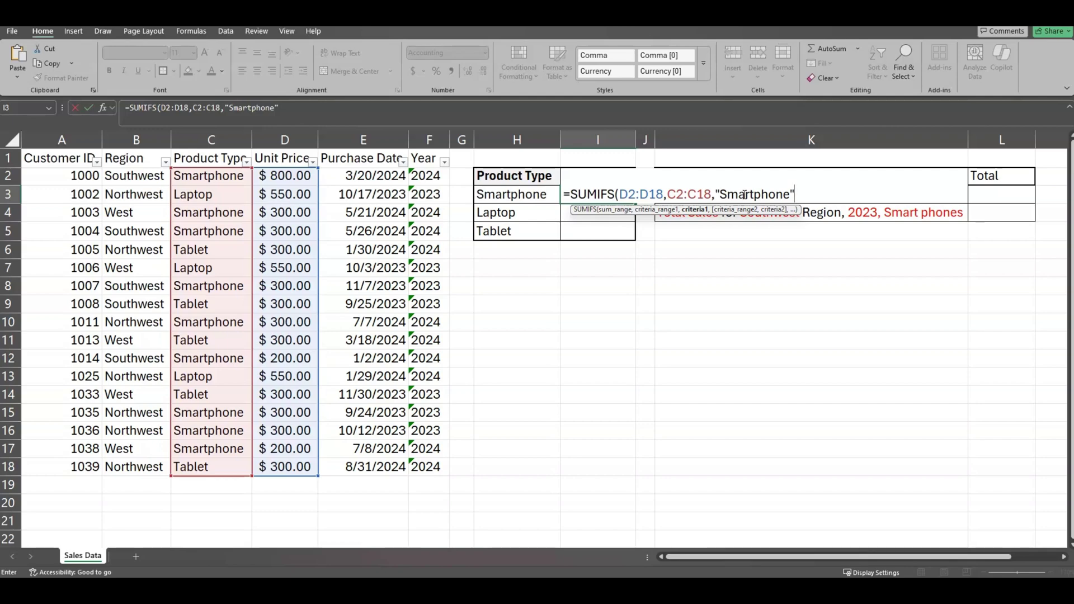
pyautogui.write(')')
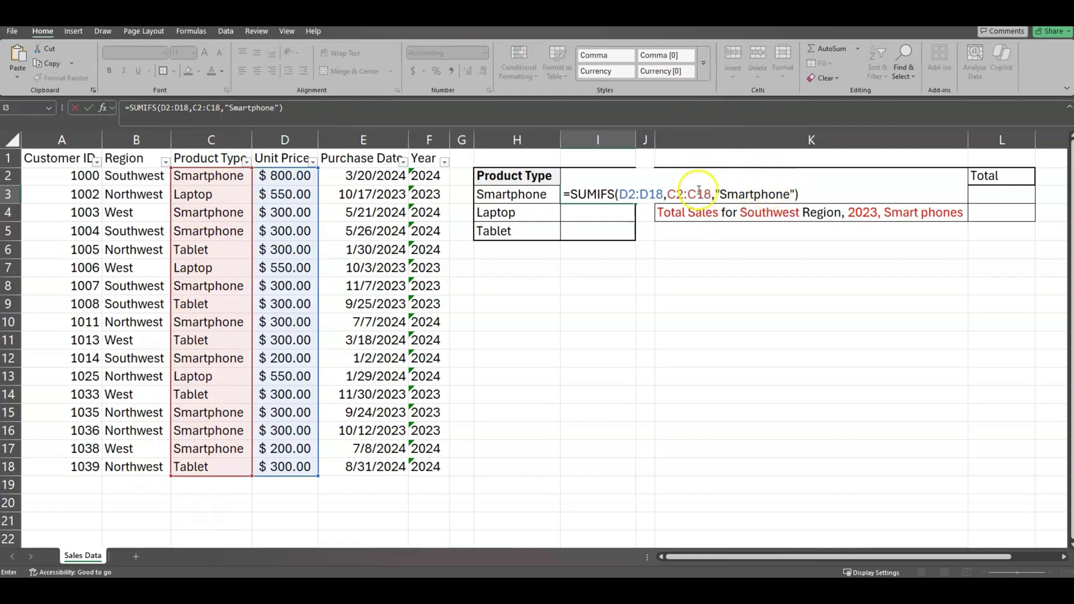
pyautogui.press('Return')
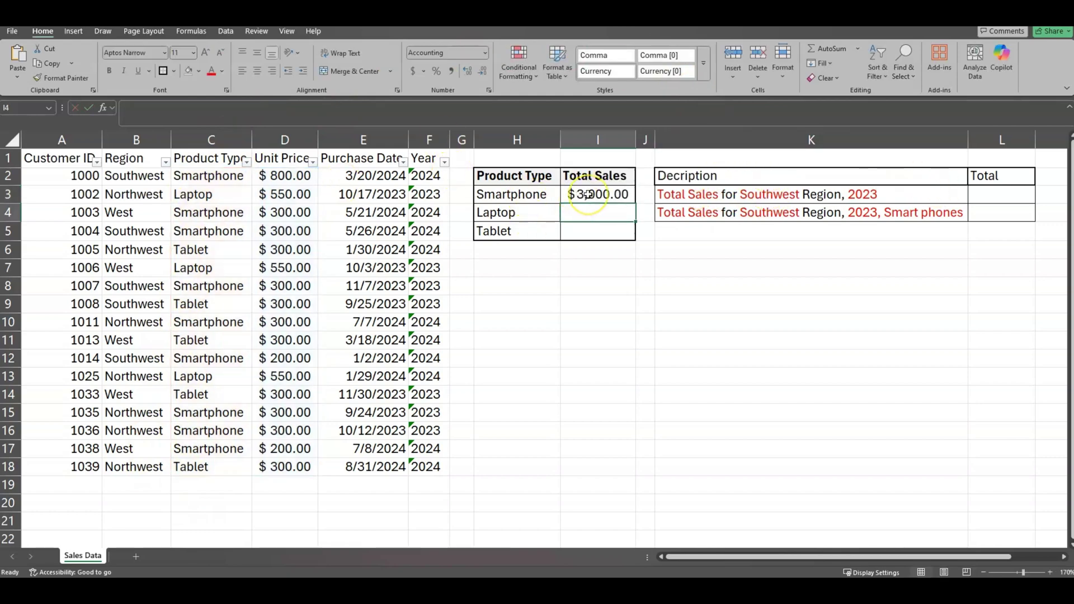
# Turn the header filters of the sales data off and on again.
pyautogui.click(219, 250)
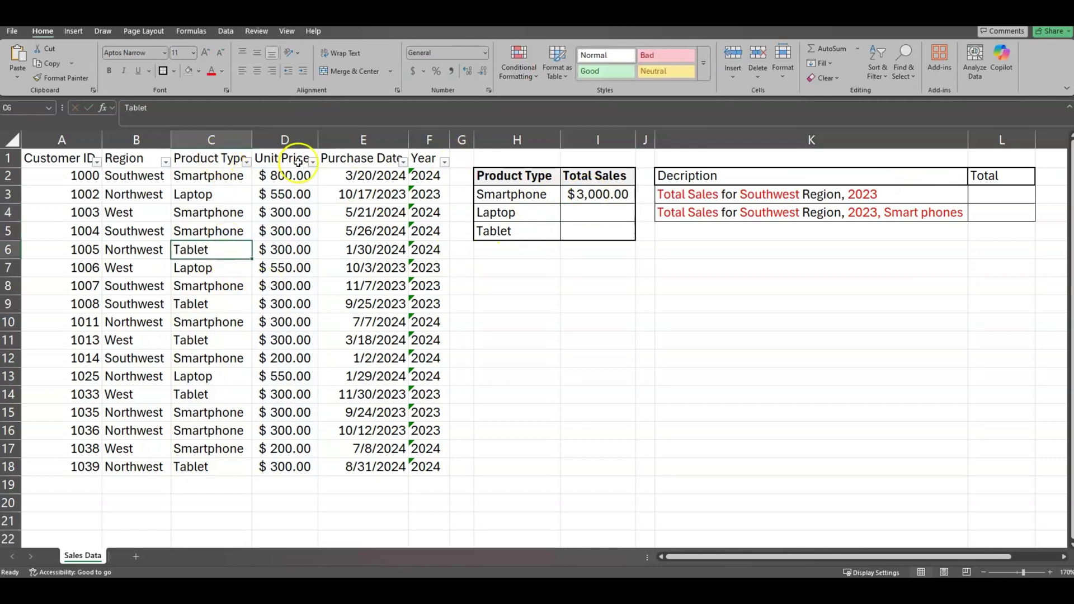
pyautogui.click(215, 158)
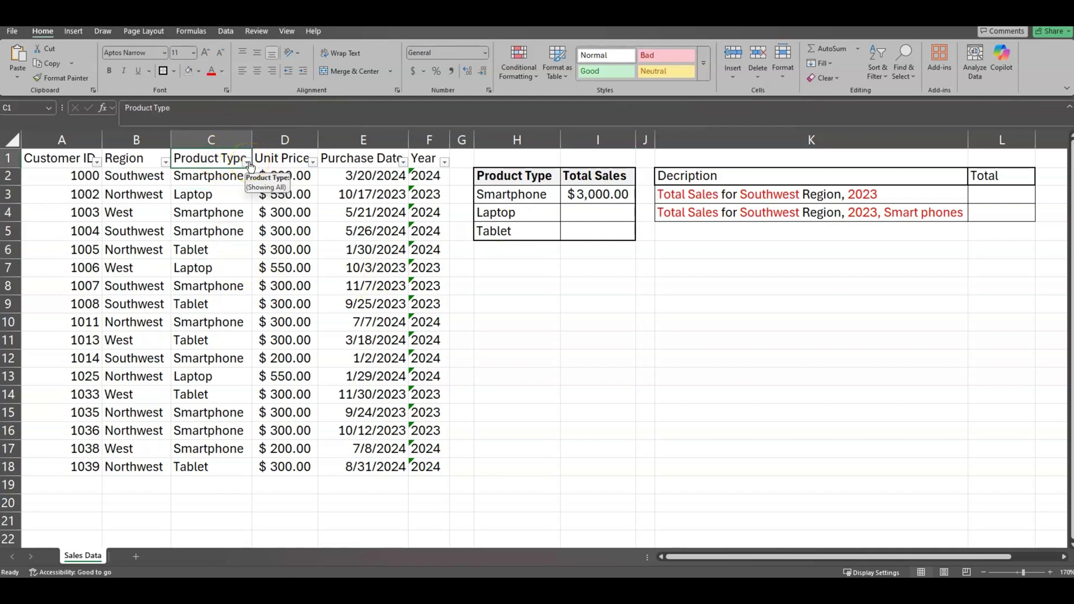
pyautogui.click(226, 31)
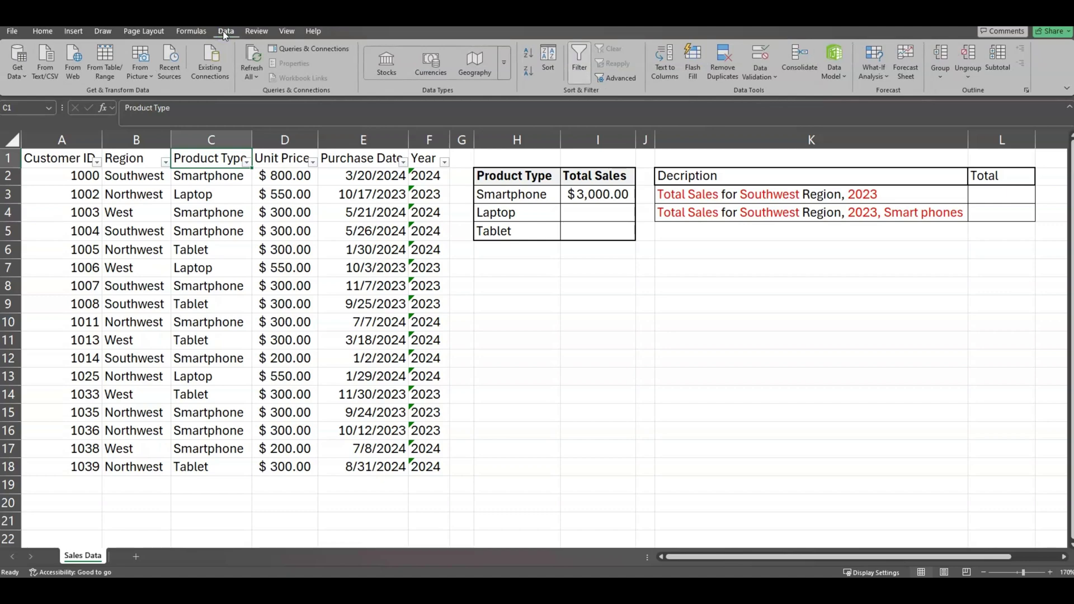
pyautogui.click(580, 60)
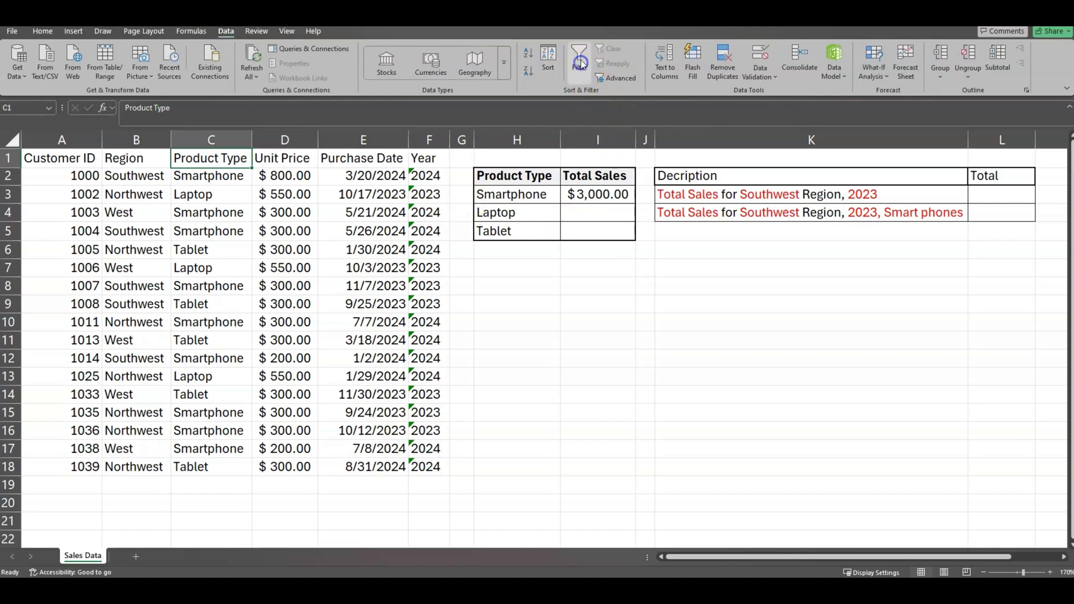
pyautogui.click(580, 60)
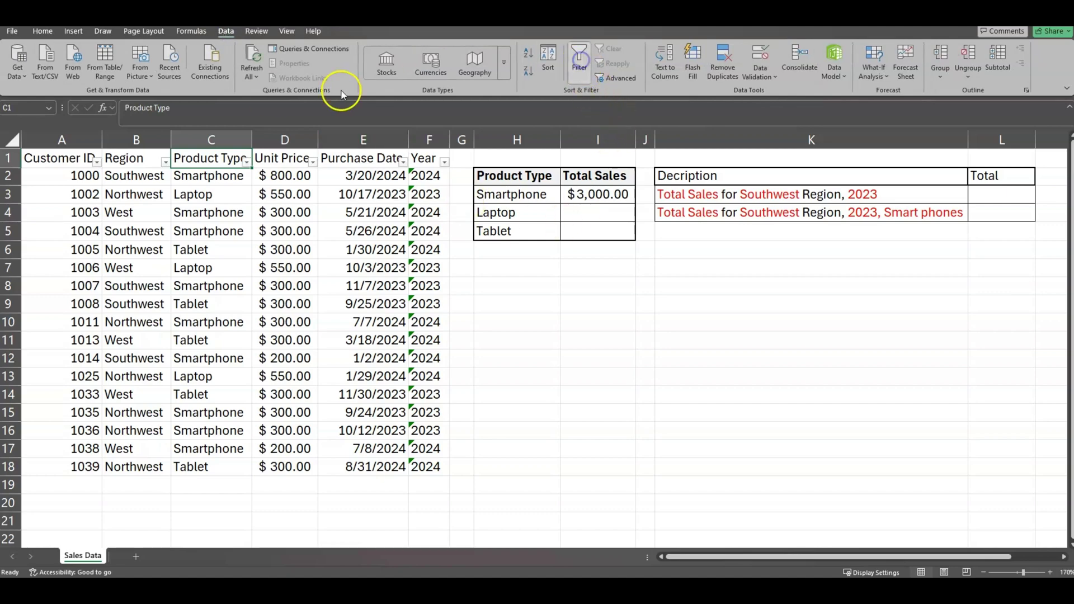
# Check the smartphone total by filtering Product Type to Smartphone and selecting the visible unit prices, and clear the filter.
pyautogui.click(246, 161)
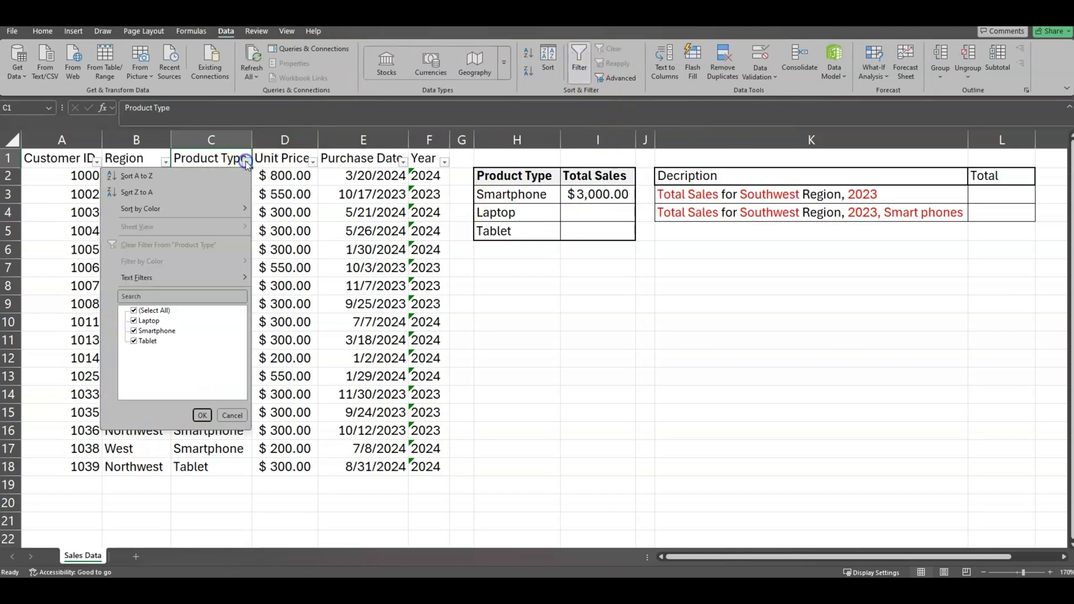
pyautogui.click(133, 311)
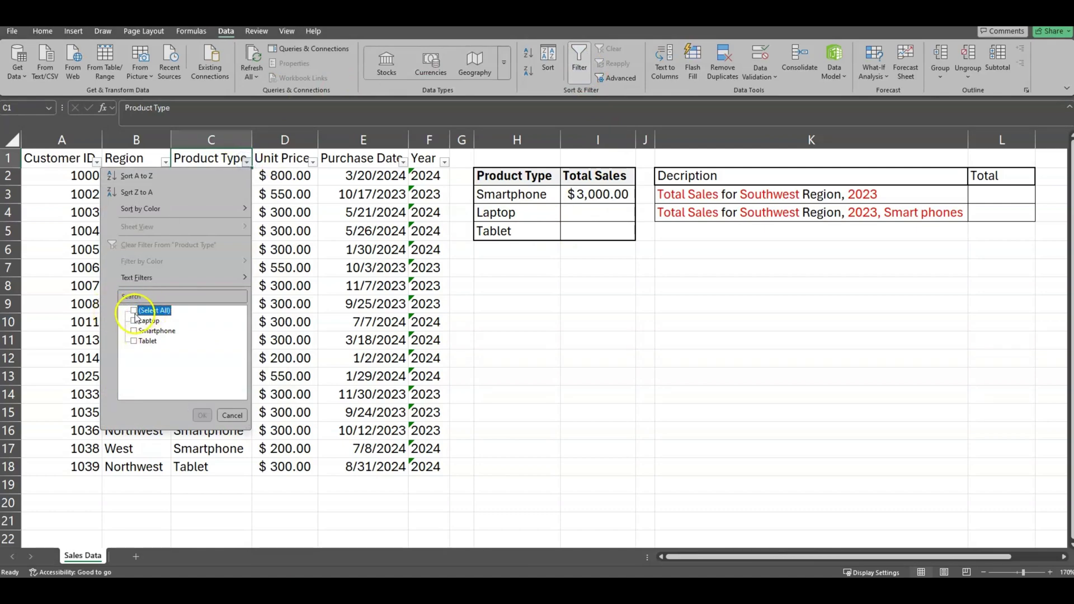
pyautogui.click(134, 330)
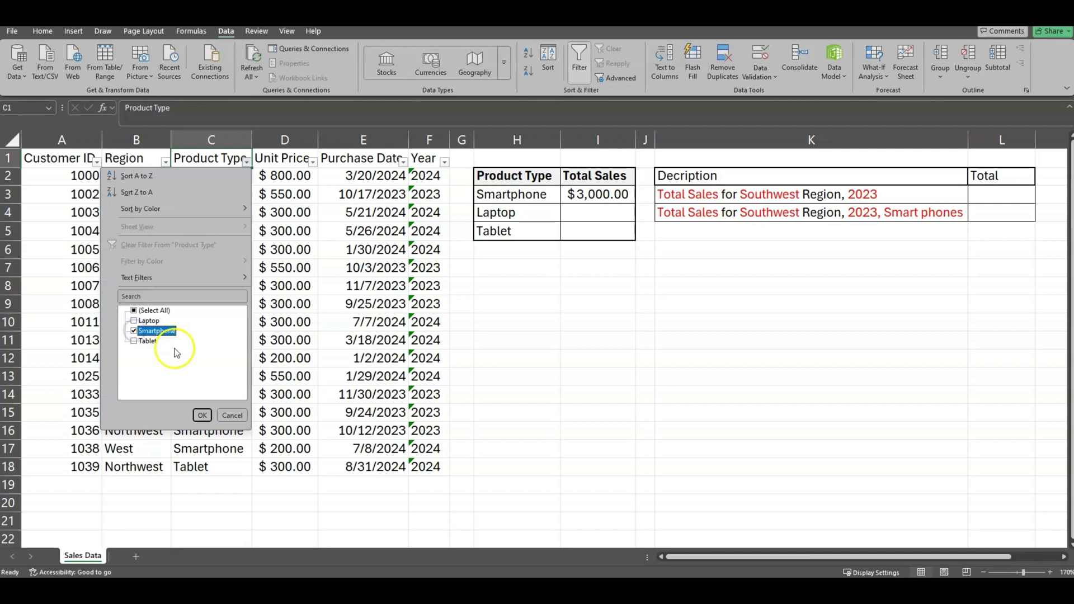
pyautogui.click(202, 416)
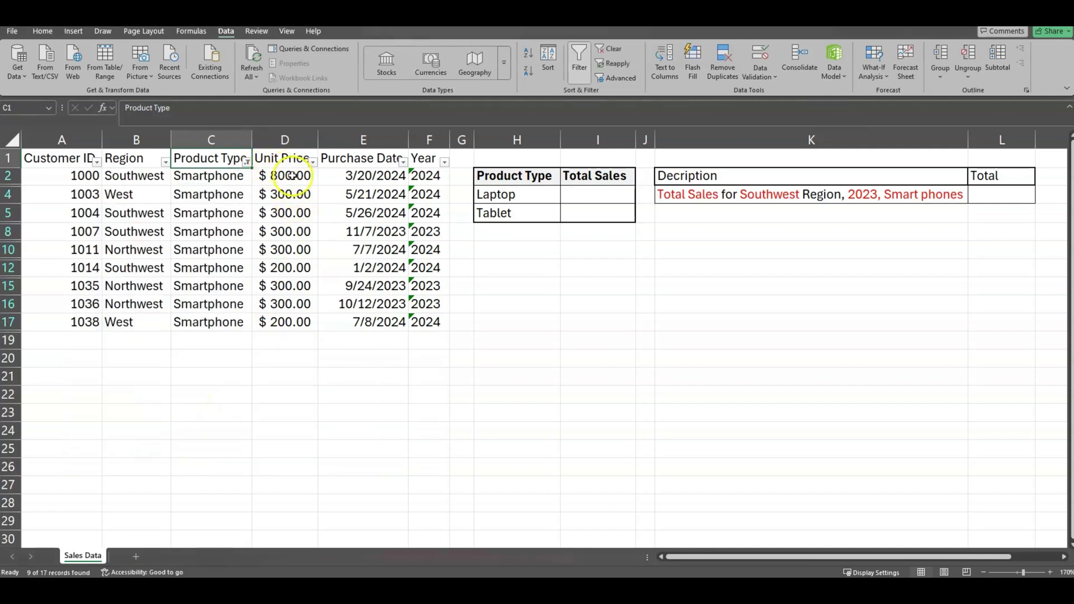
pyautogui.moveTo(290, 176); pyautogui.dragTo(281, 318)
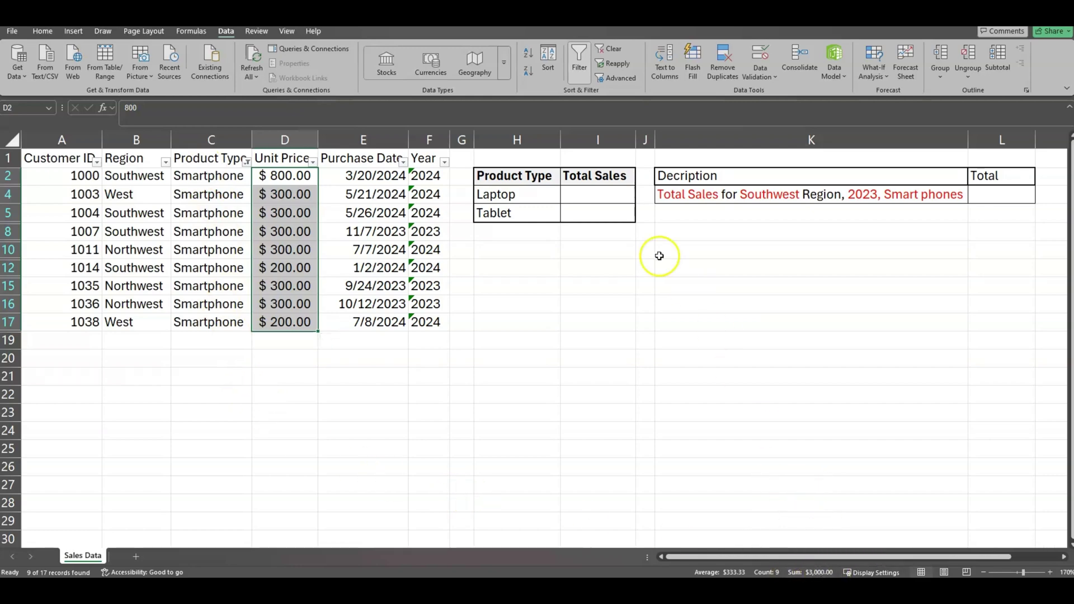
pyautogui.click(618, 54)
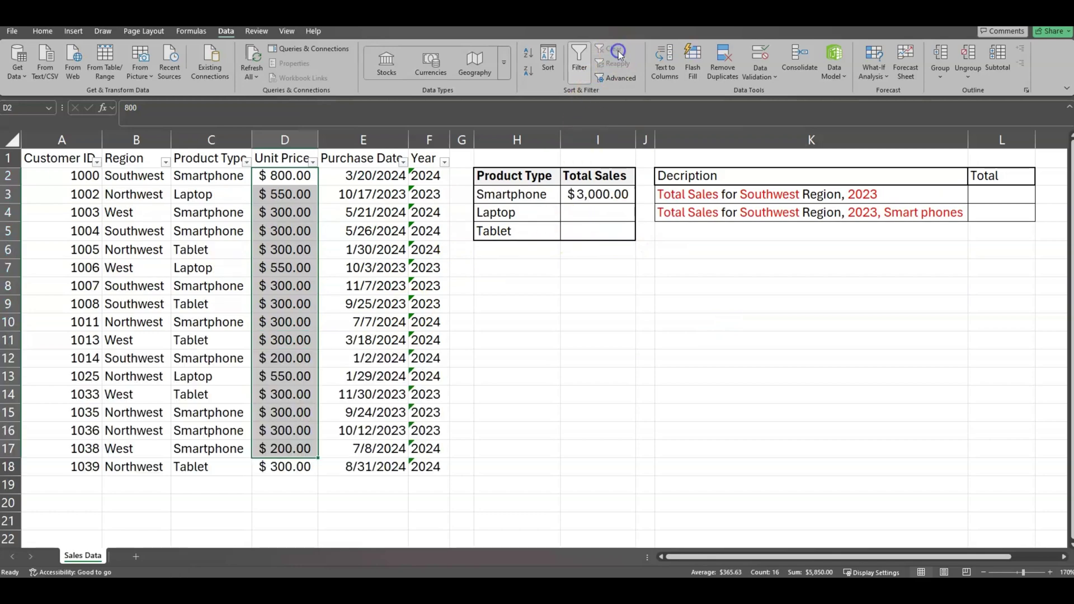
# Review the SUMIFS formula in I3, highlighting its Smartphone criterion, and leave it unchanged.
pyautogui.click(599, 197)
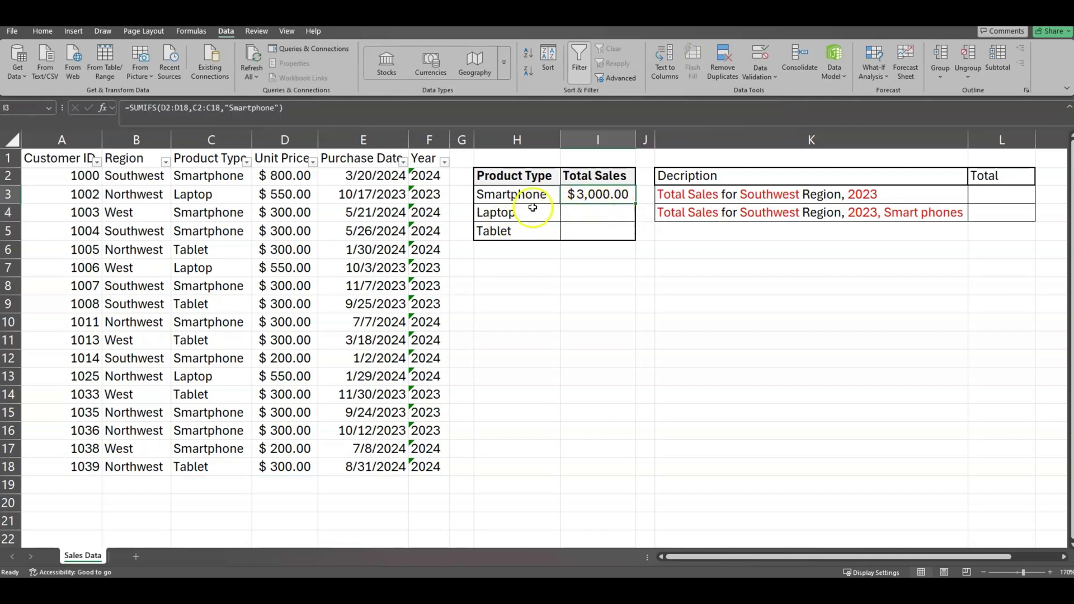
pyautogui.doubleClick(583, 212)
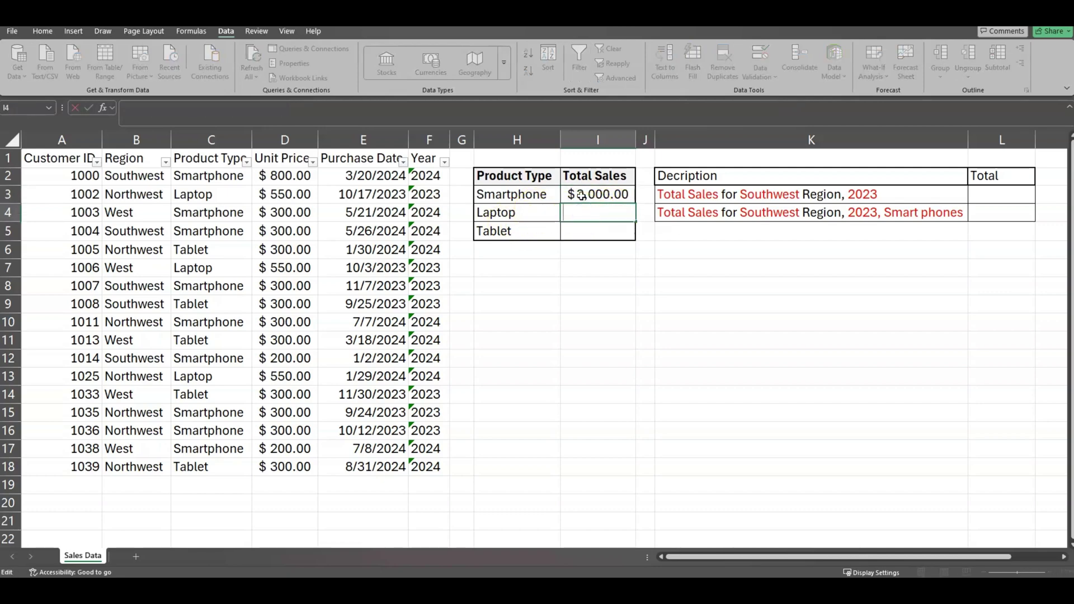
pyautogui.doubleClick(582, 195)
pyautogui.click(725, 202)
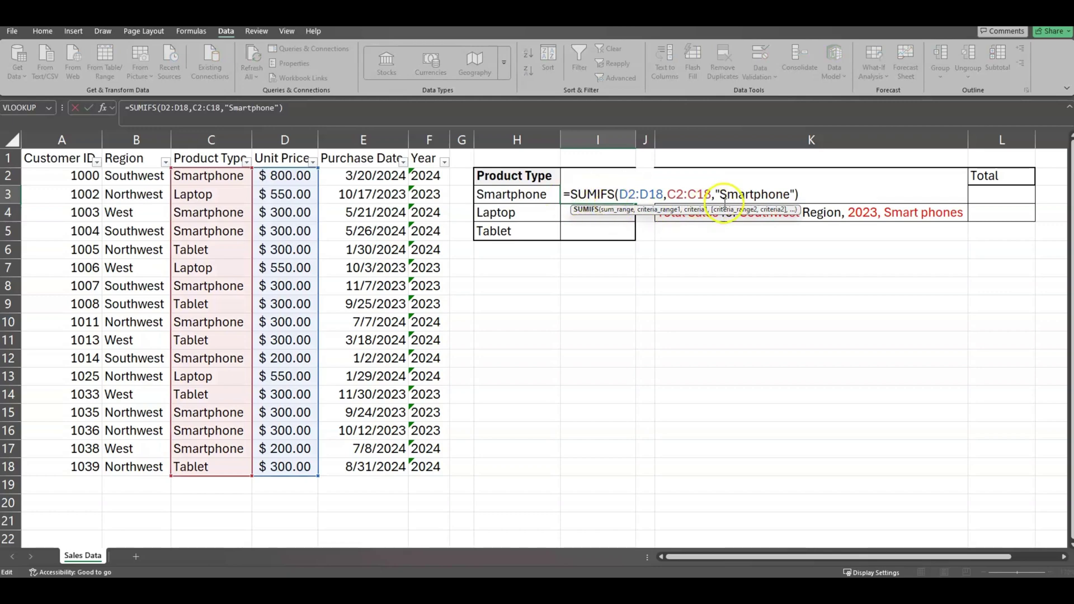
pyautogui.moveTo(720, 195); pyautogui.dragTo(791, 193)
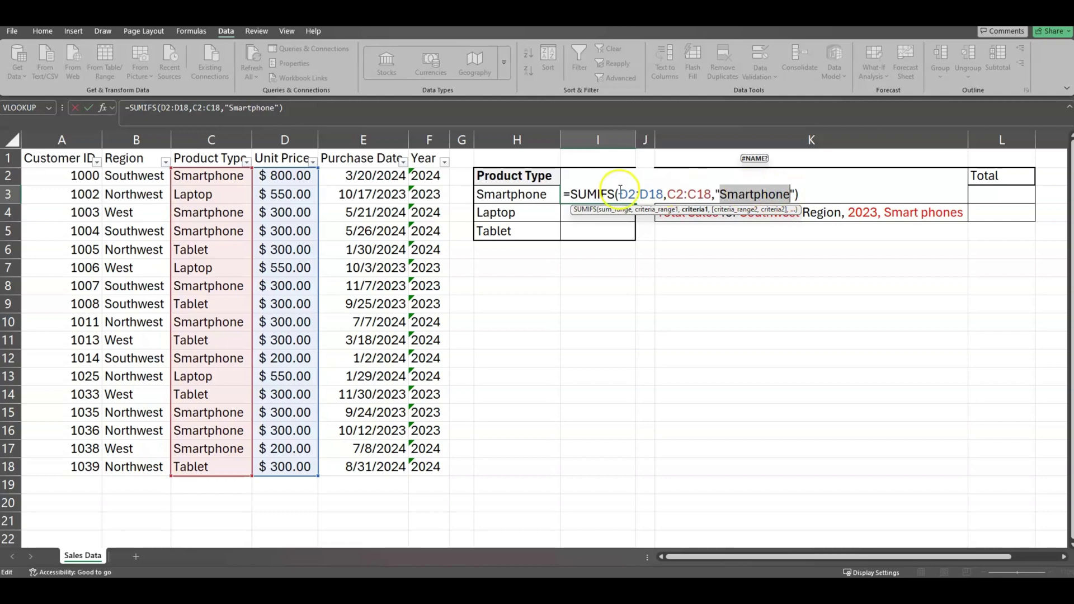
pyautogui.press('Return')
# Start a SUMIFS formula in the Laptop total sales cell I4, using the Unit Price values D2:D18 as the sum range.
pyautogui.click(516, 212)
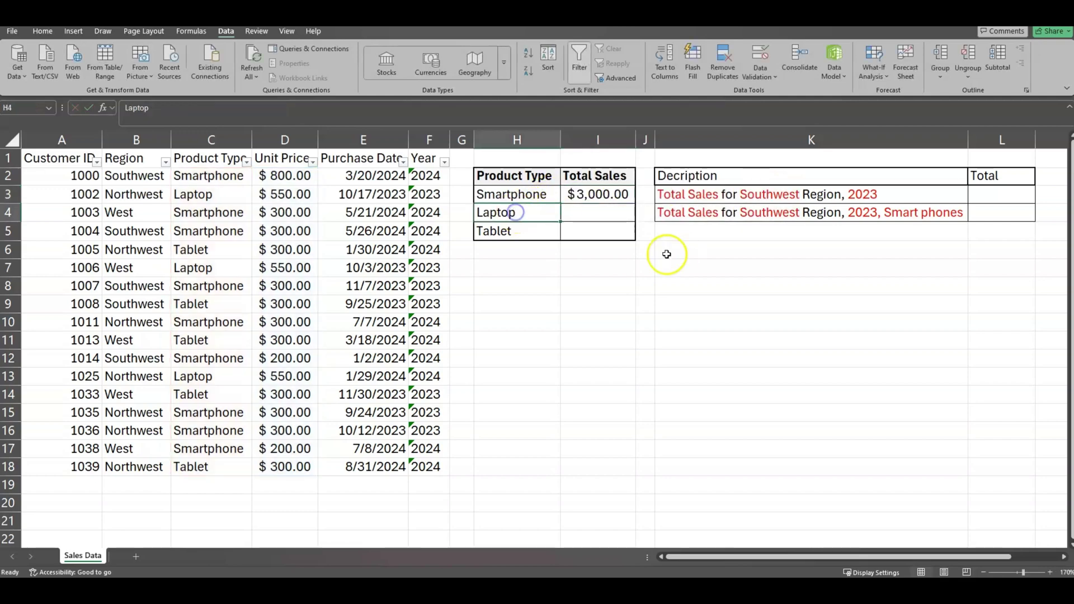
pyautogui.click(607, 214)
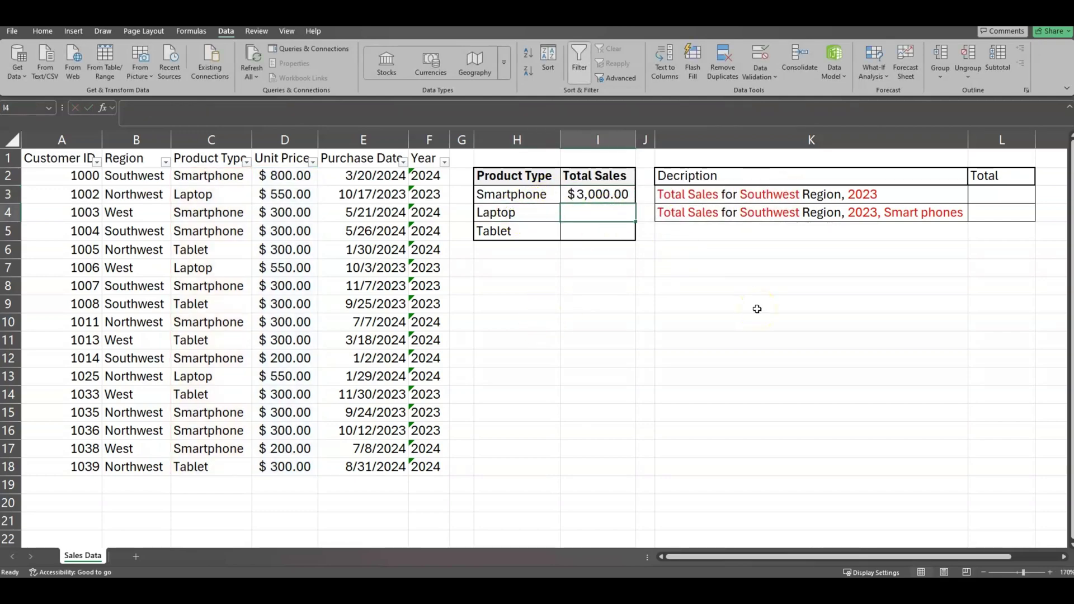
pyautogui.write('=')
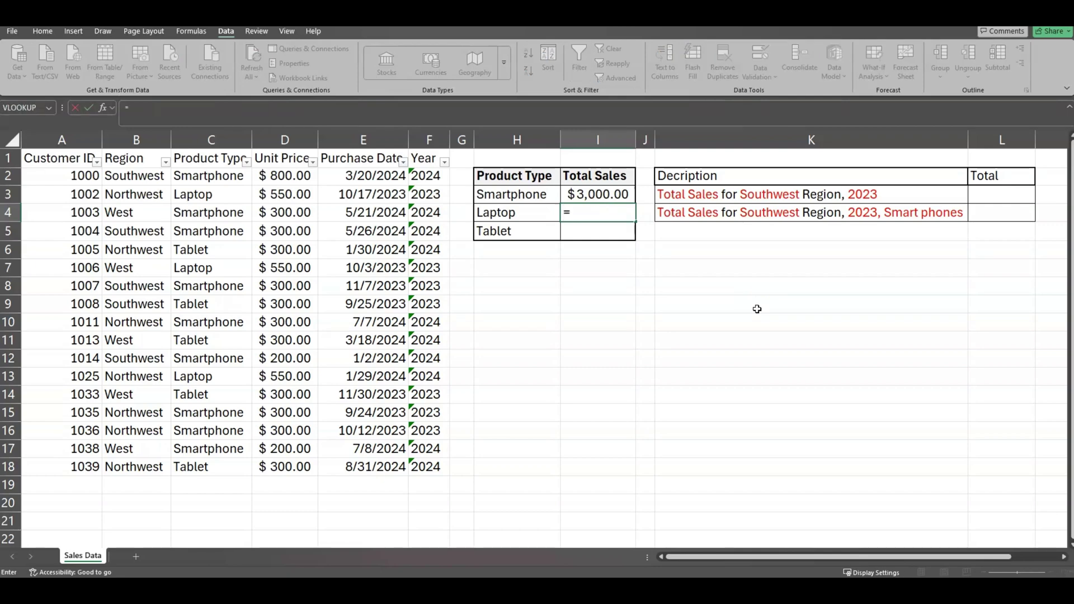
pyautogui.write('sumi')
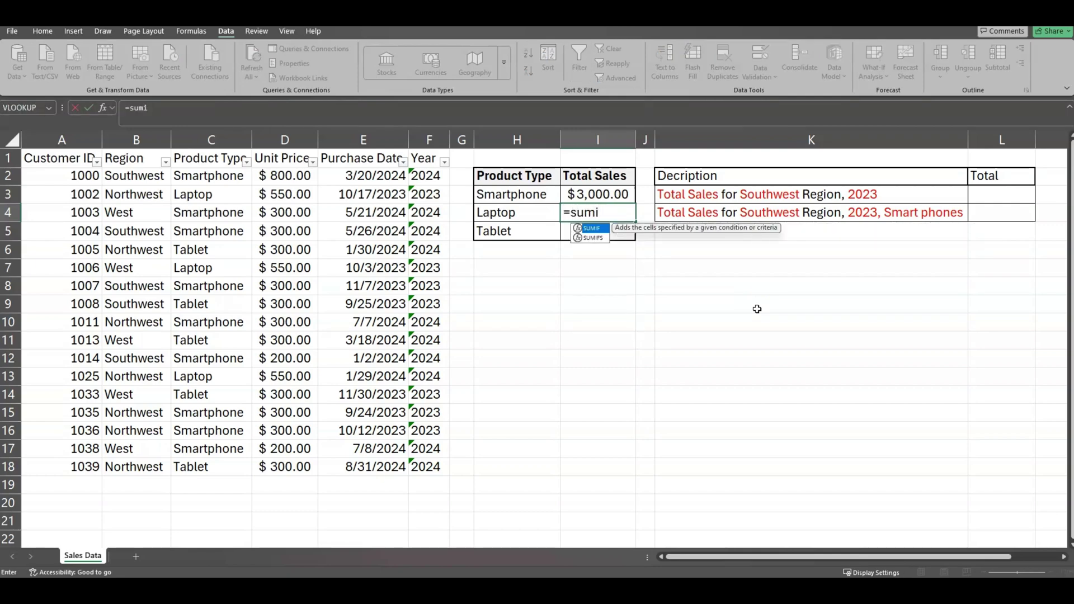
pyautogui.write('fs')
pyautogui.press('Tab')
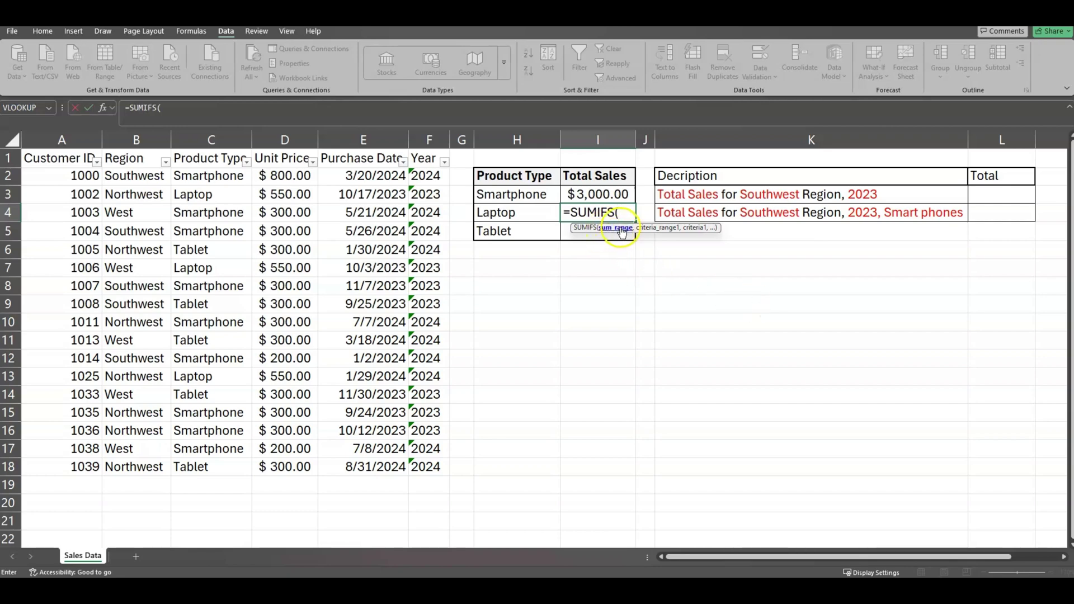
pyautogui.click(301, 176)
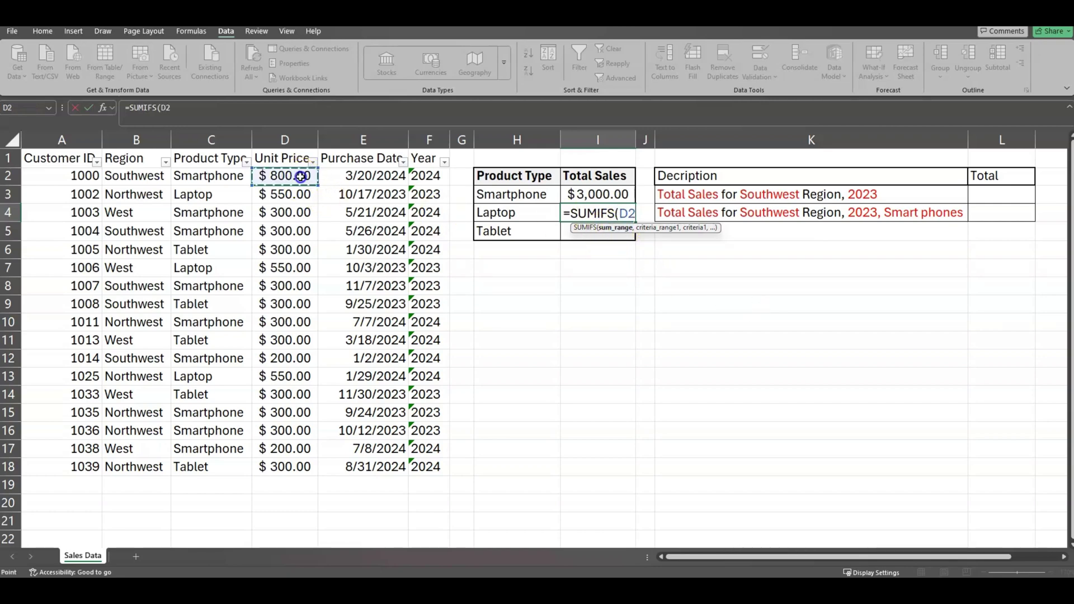
pyautogui.moveTo(301, 176); pyautogui.dragTo(292, 469)
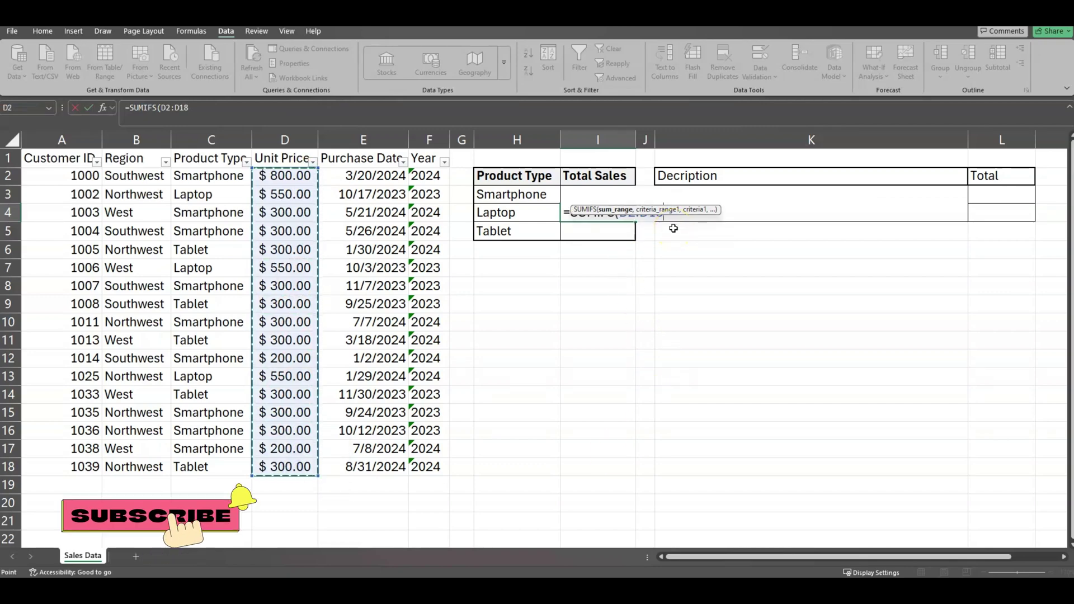
pyautogui.write(',')
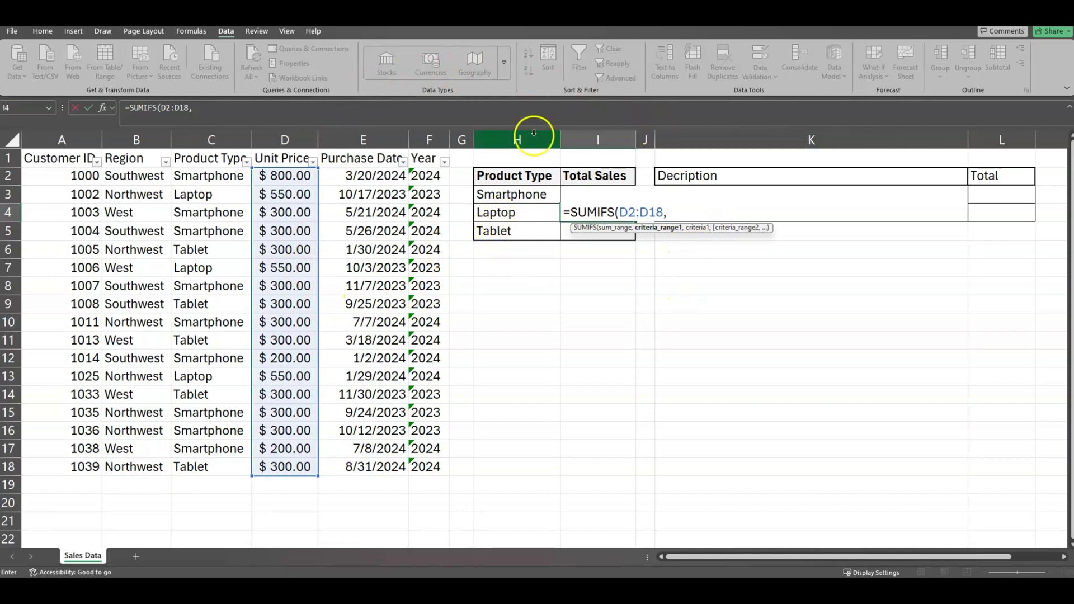
# Complete the Laptop SUMIFS formula in I4 with Product Type values C2:C18 as the criteria range and H4 as the criterion.
pyautogui.click(212, 176)
pyautogui.moveTo(212, 178); pyautogui.dragTo(191, 462)
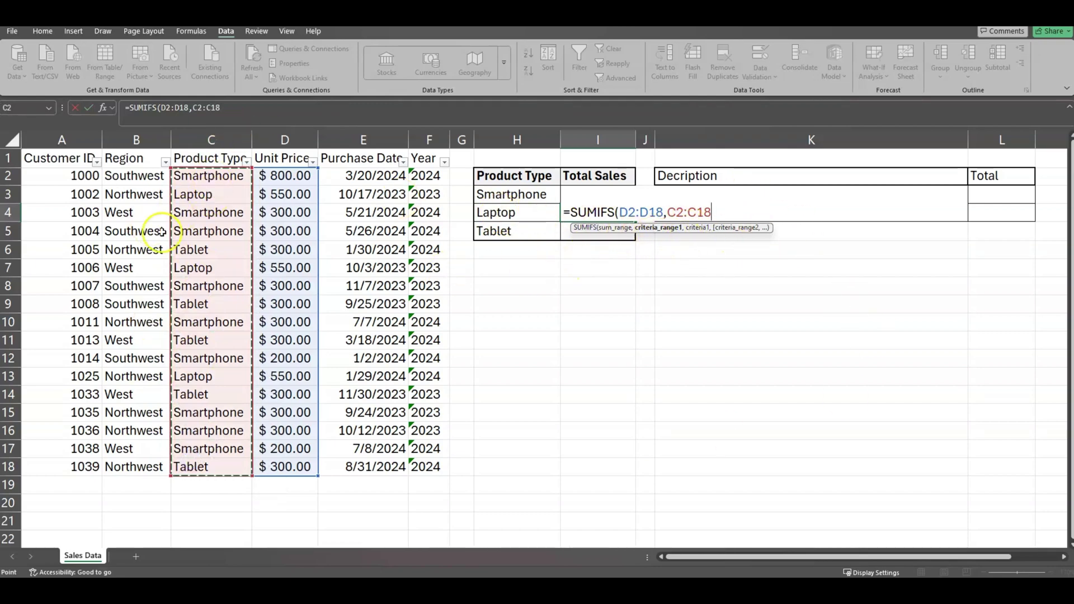
pyautogui.write(',')
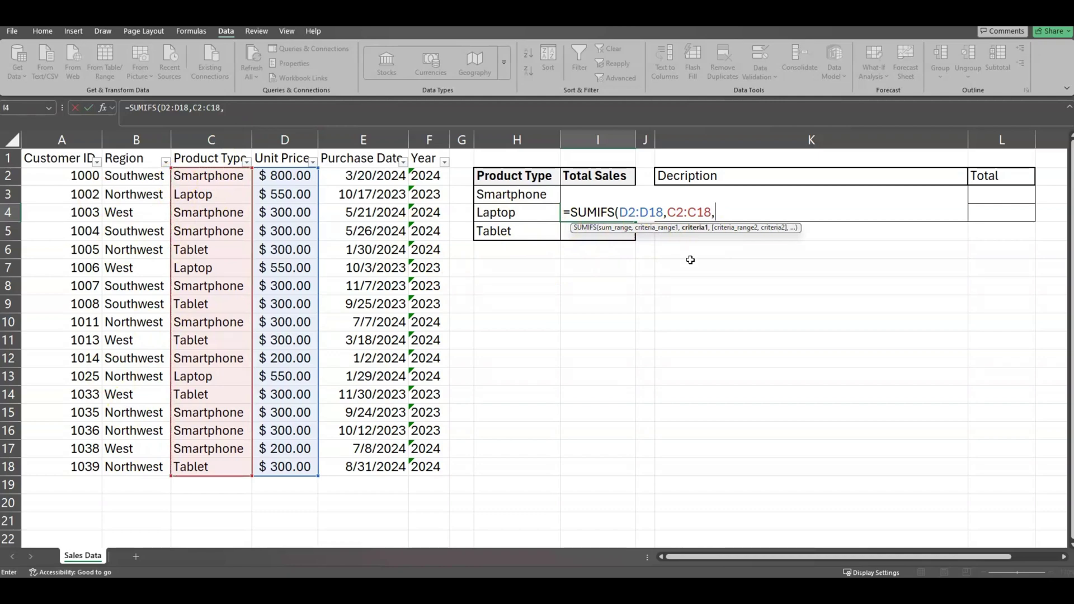
pyautogui.click(508, 215)
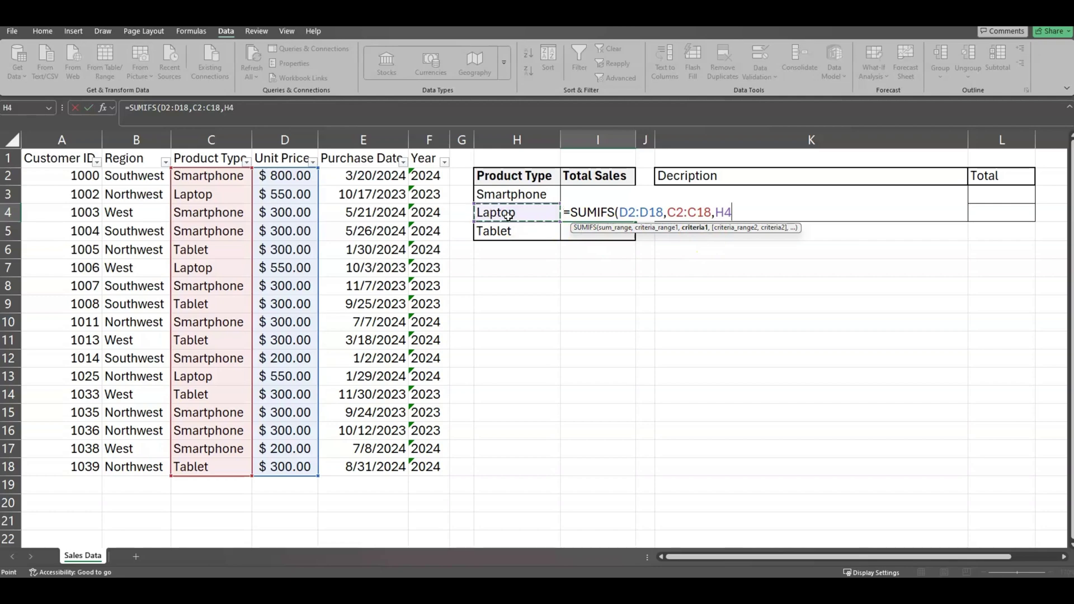
pyautogui.write(')')
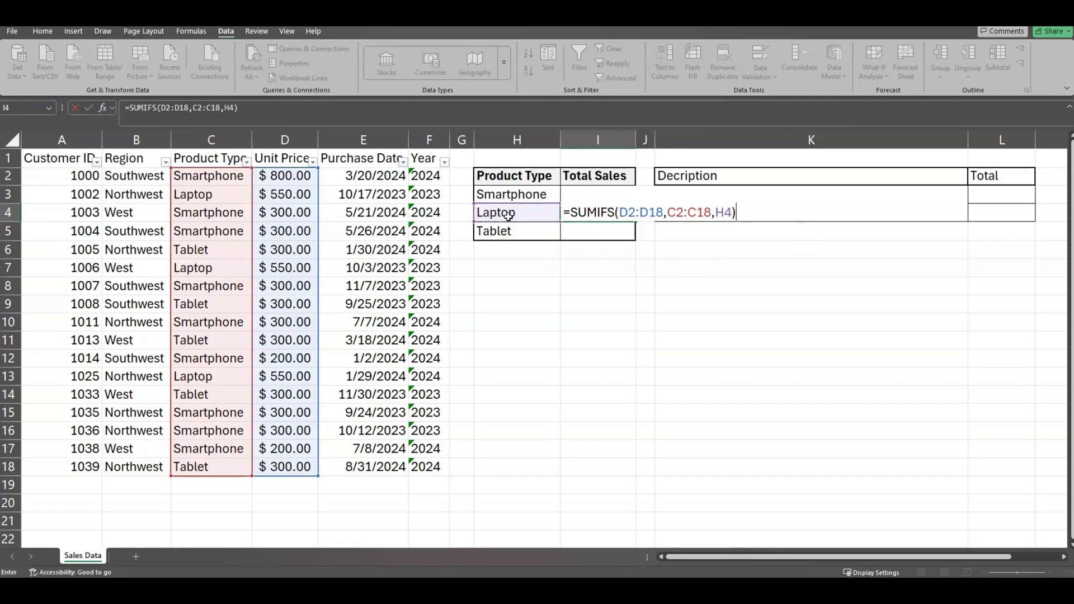
pyautogui.press('Return')
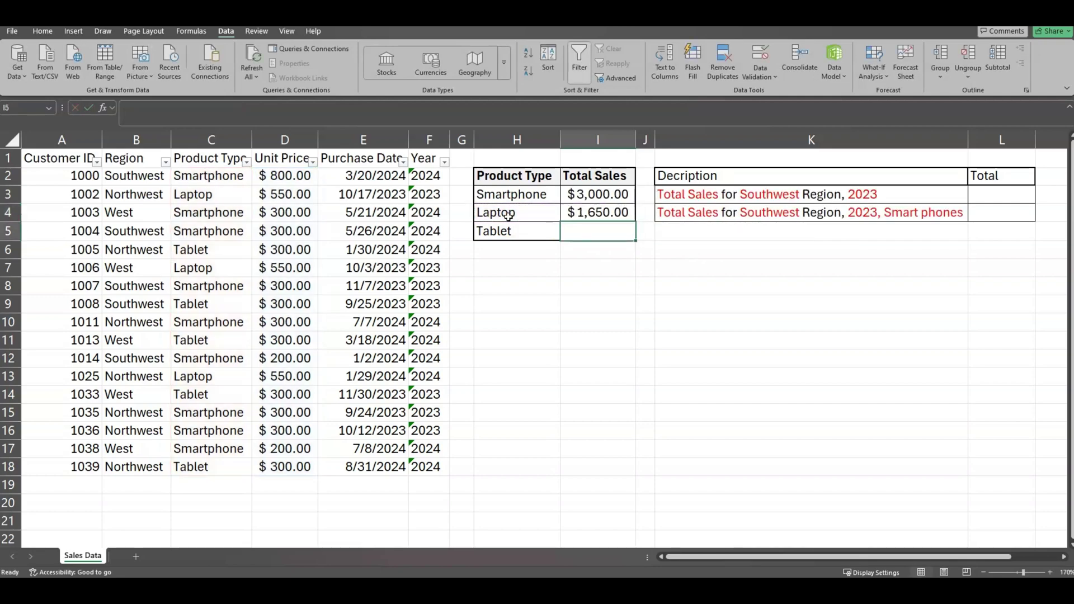
# Fill the Laptop total formula from I4 down to the Tablet total cell I5.
pyautogui.click(595, 212)
pyautogui.click(522, 213)
pyautogui.click(595, 213)
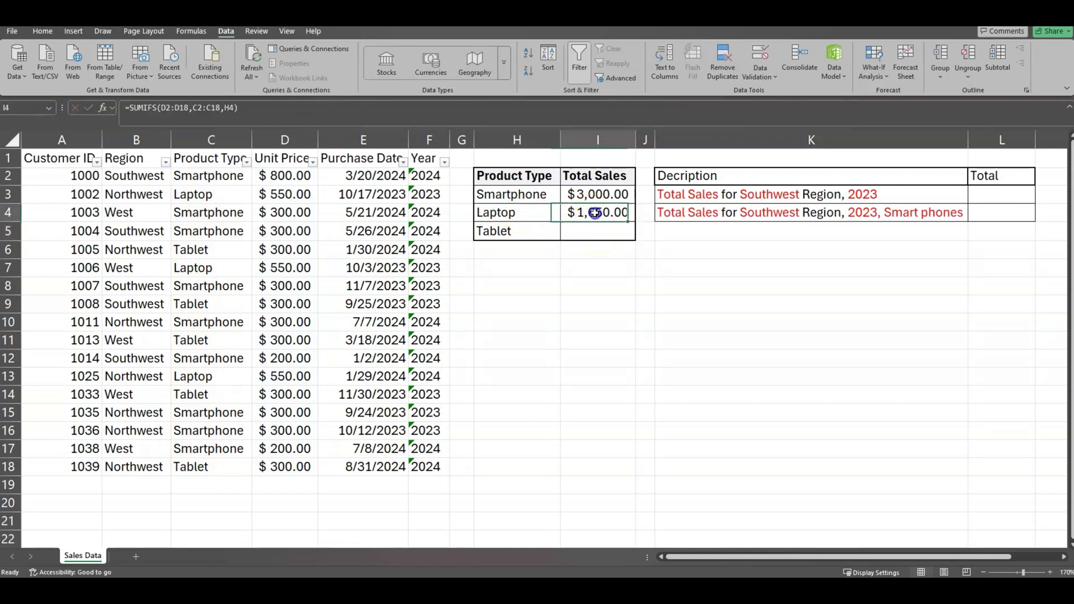
pyautogui.click(536, 216)
pyautogui.click(612, 215)
pyautogui.moveTo(636, 223); pyautogui.dragTo(637, 239)
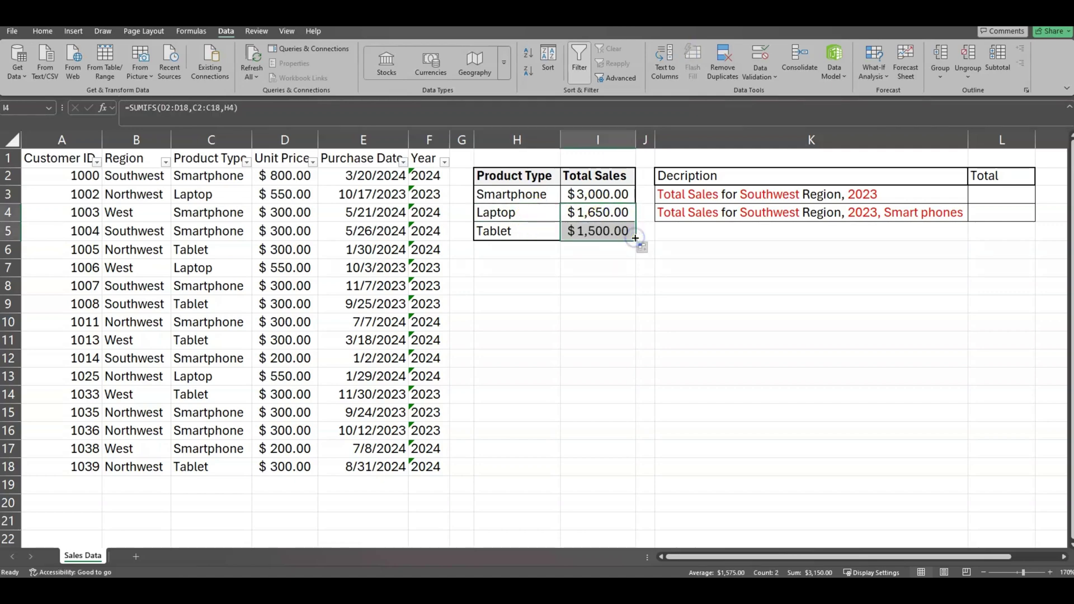
# Examine the copied SUMIFS formula in the Tablet total cell I5, highlighting its sum range.
pyautogui.click(513, 231)
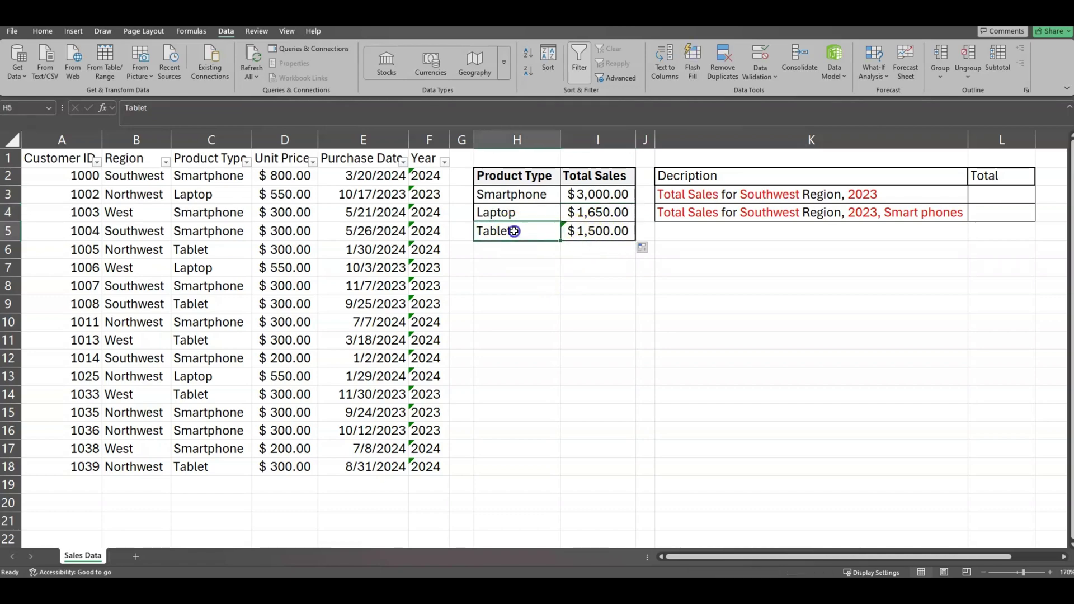
pyautogui.click(596, 233)
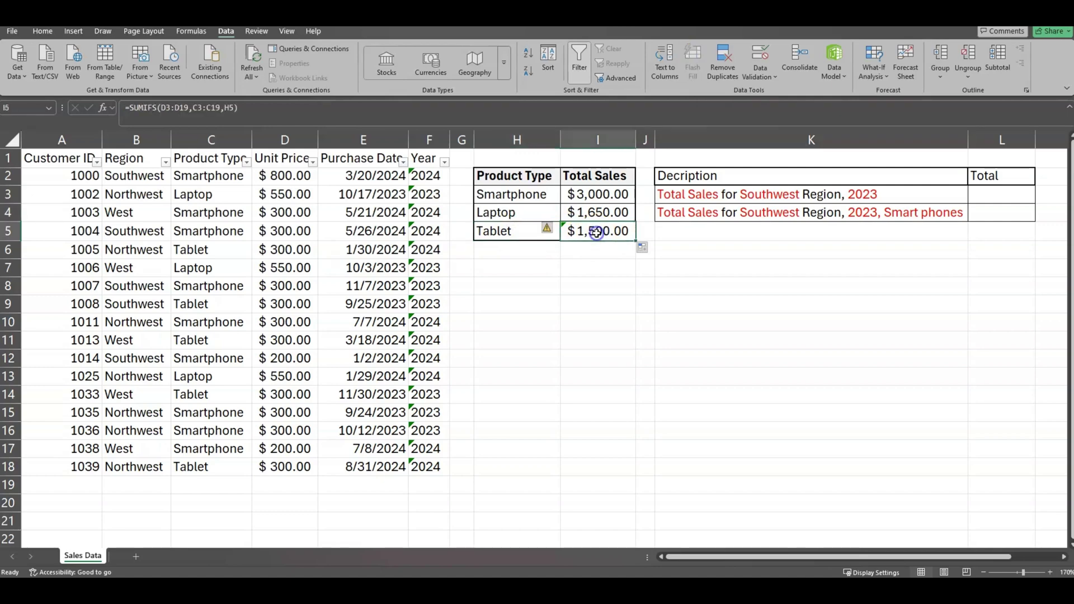
pyautogui.doubleClick(597, 232)
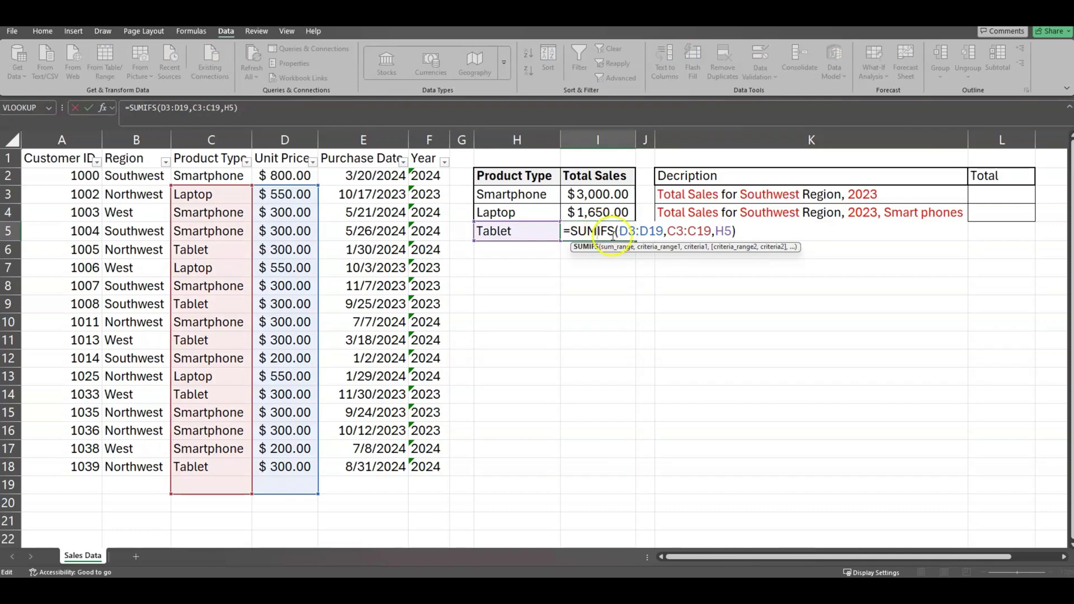
pyautogui.moveTo(618, 232); pyautogui.dragTo(664, 231)
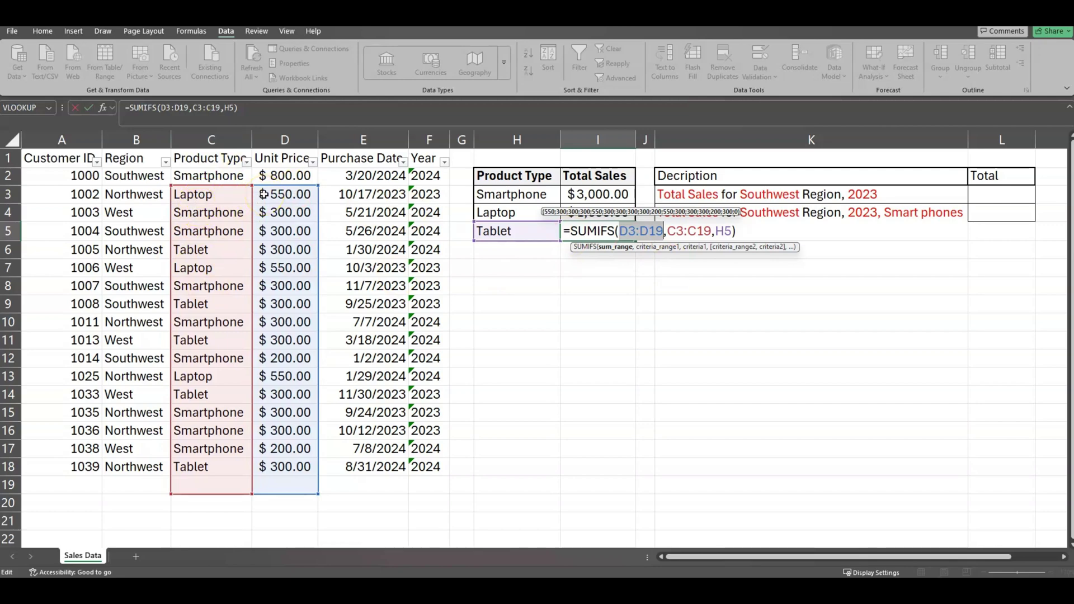
pyautogui.press('Return')
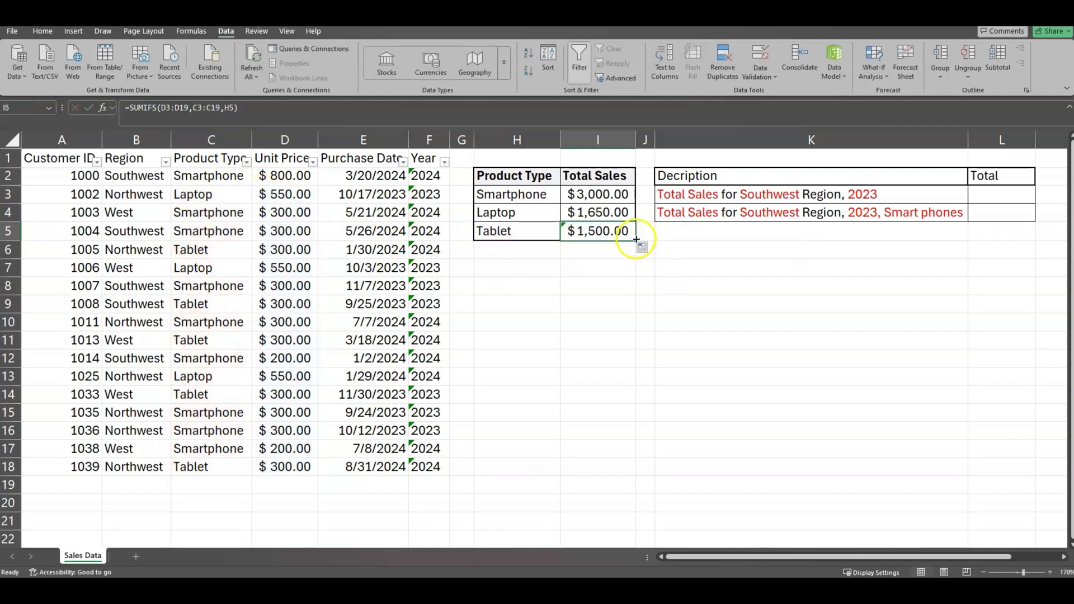
pyautogui.click(626, 230)
# Make the sum and criteria ranges in the I4 formula absolute, as $D$2:$D$18 and $C$2:$C$18.
pyautogui.click(623, 212)
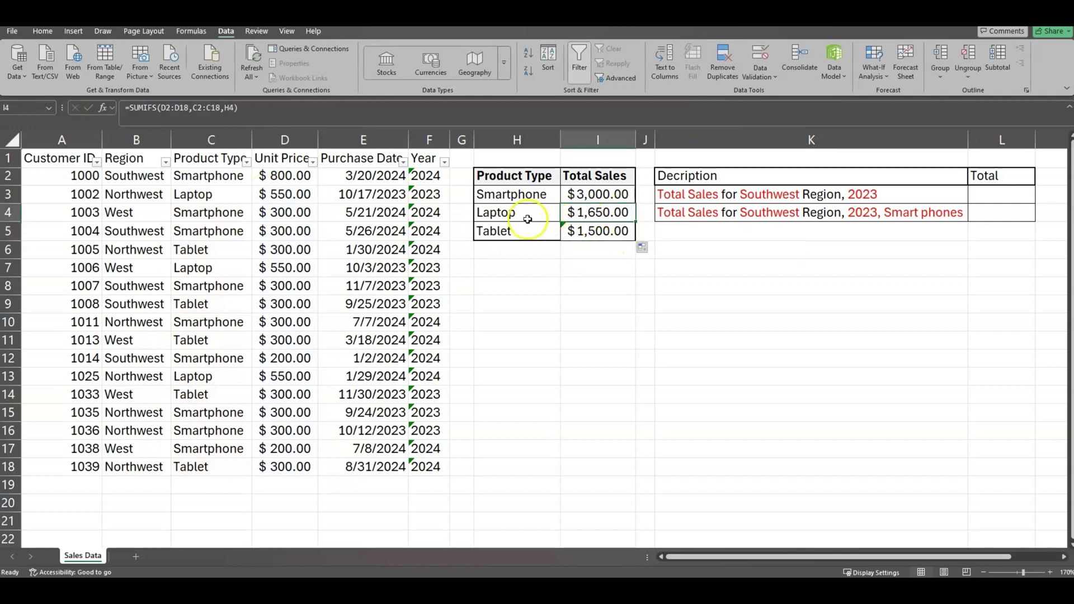
pyautogui.doubleClick(599, 216)
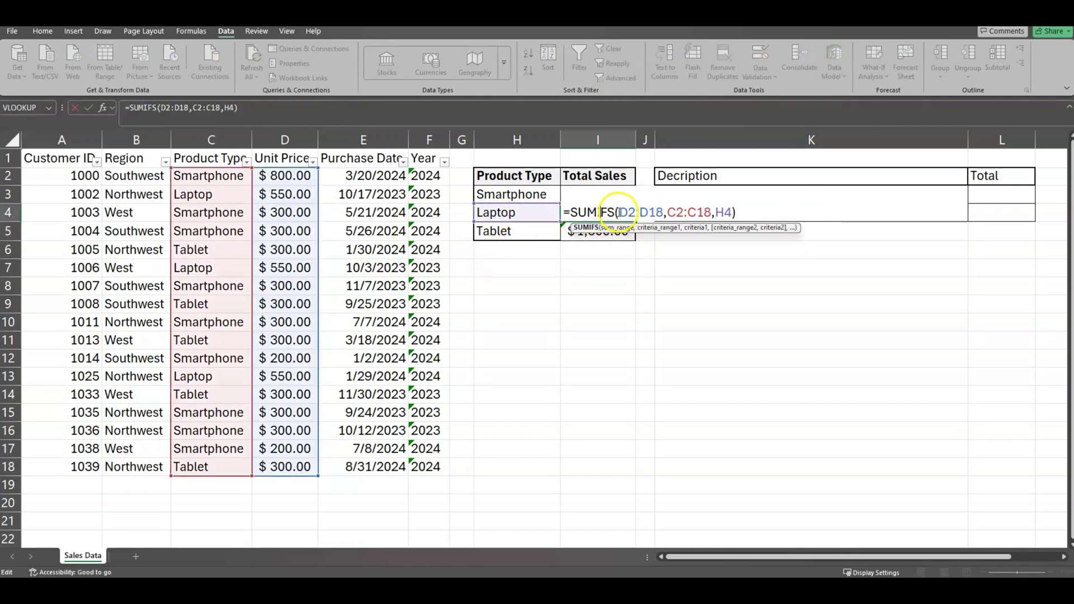
pyautogui.moveTo(642, 212); pyautogui.dragTo(664, 212)
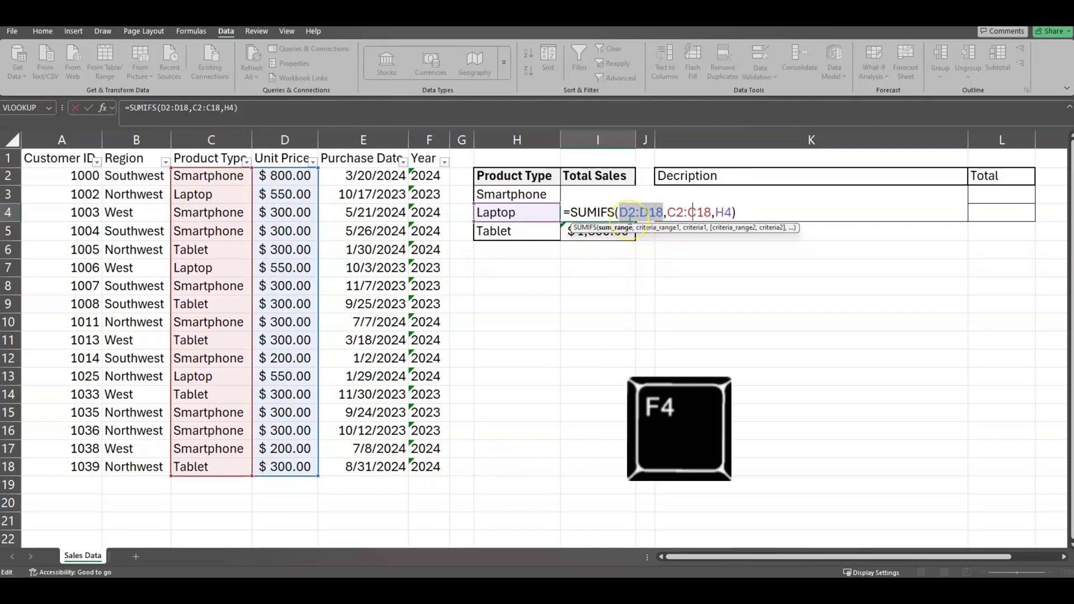
pyautogui.press('F4')
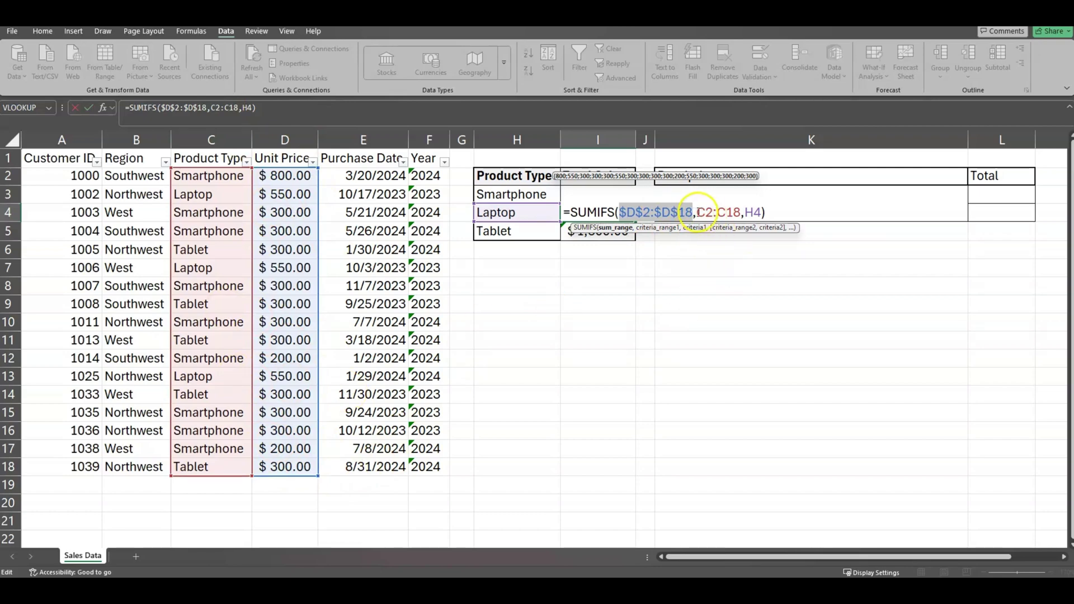
pyautogui.click(699, 213)
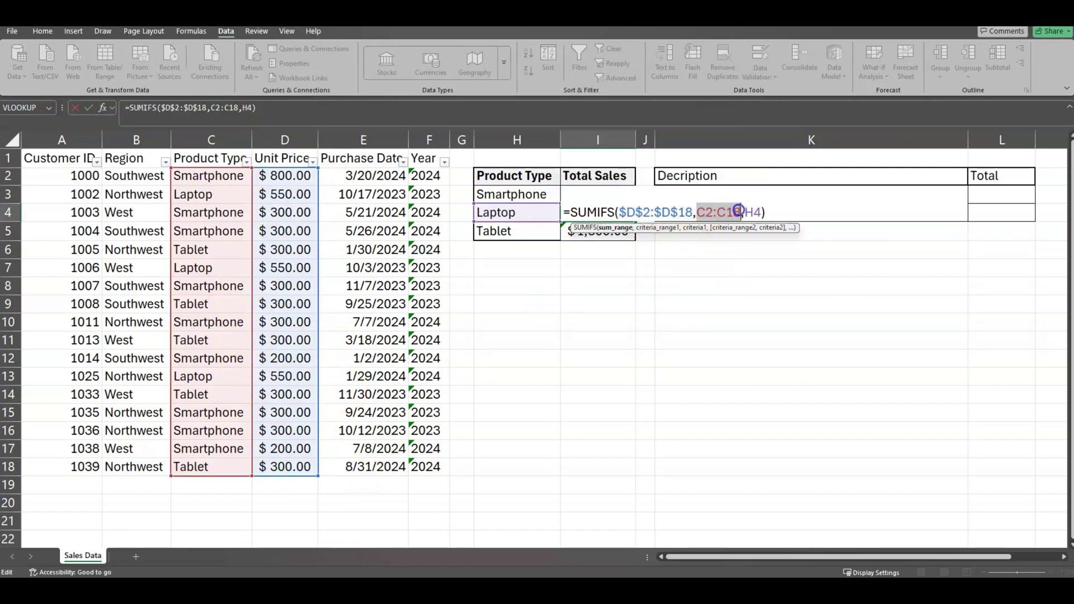
pyautogui.moveTo(739, 211); pyautogui.dragTo(740, 212)
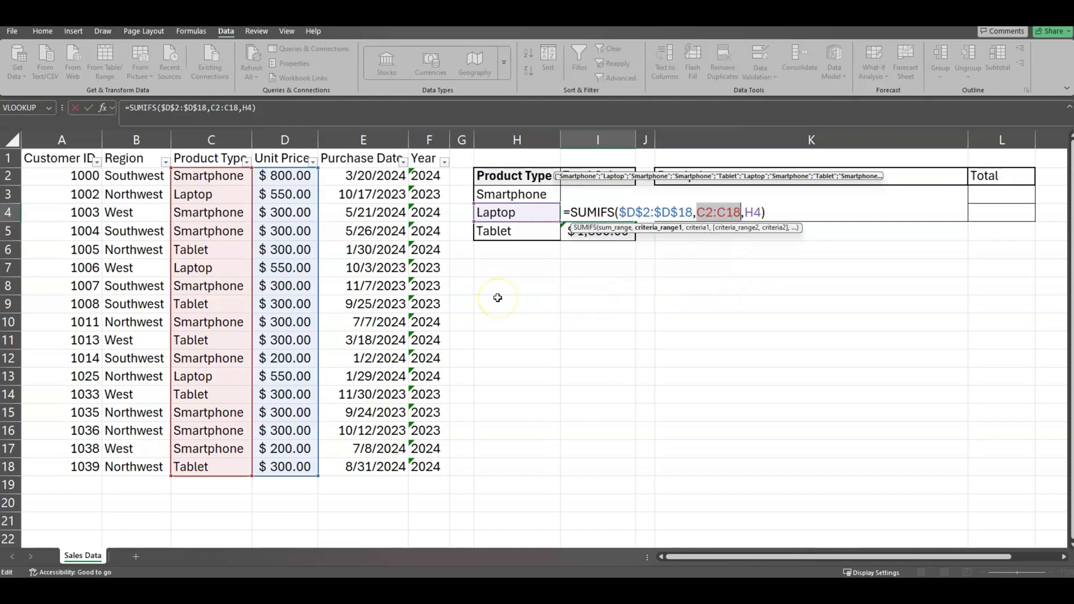
pyautogui.press('F4')
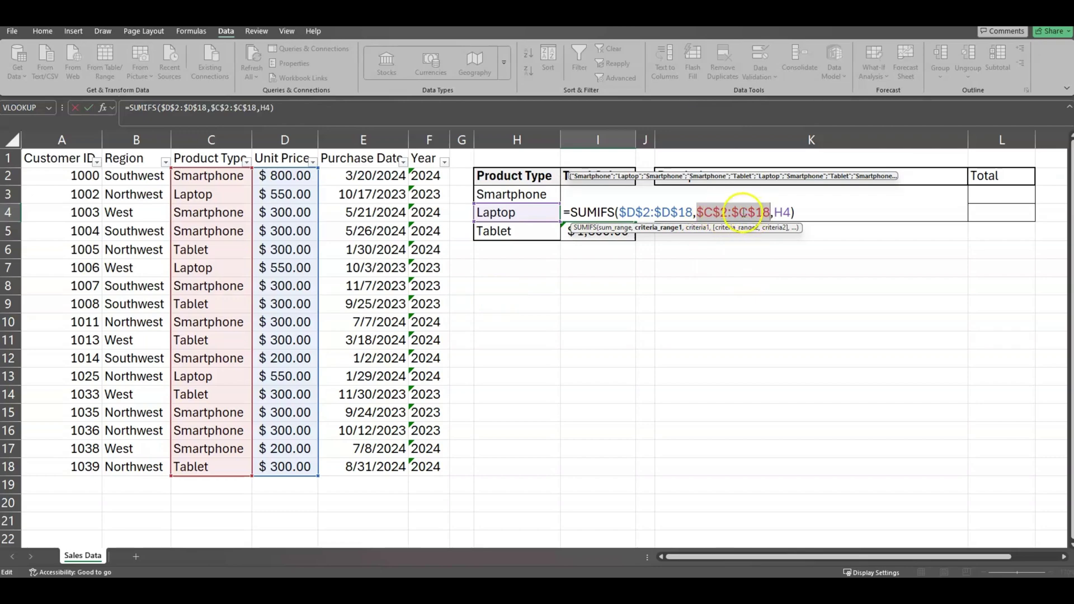
pyautogui.press('Return')
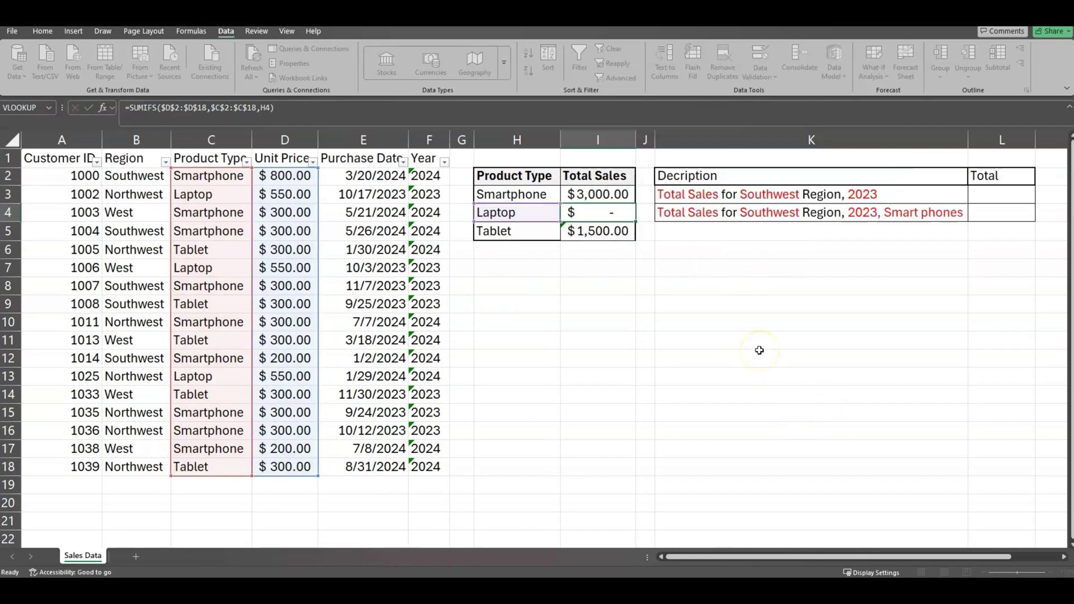
# Fill the I4 formula with absolute ranges down to the Tablet cell I5 and check the copied ranges there.
pyautogui.moveTo(622, 211); pyautogui.dragTo(631, 233)
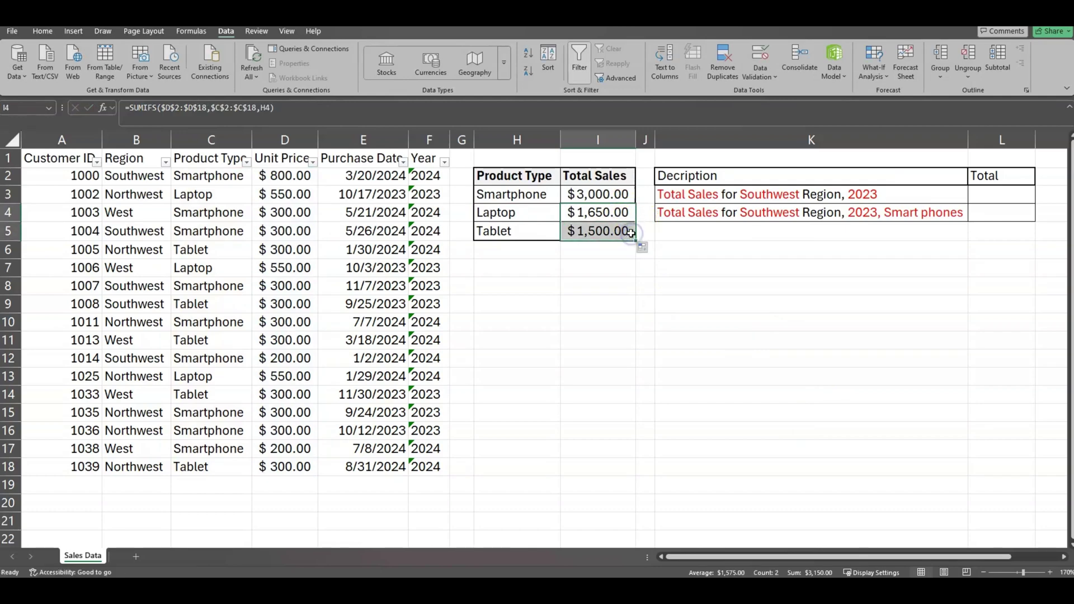
pyautogui.doubleClick(611, 231)
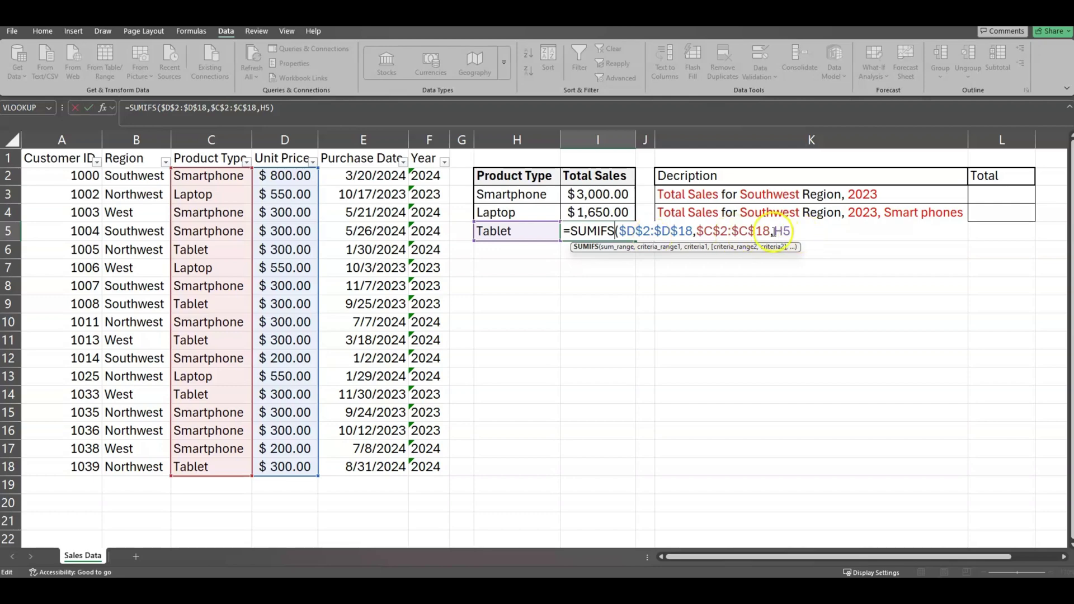
pyautogui.moveTo(770, 231); pyautogui.dragTo(629, 233)
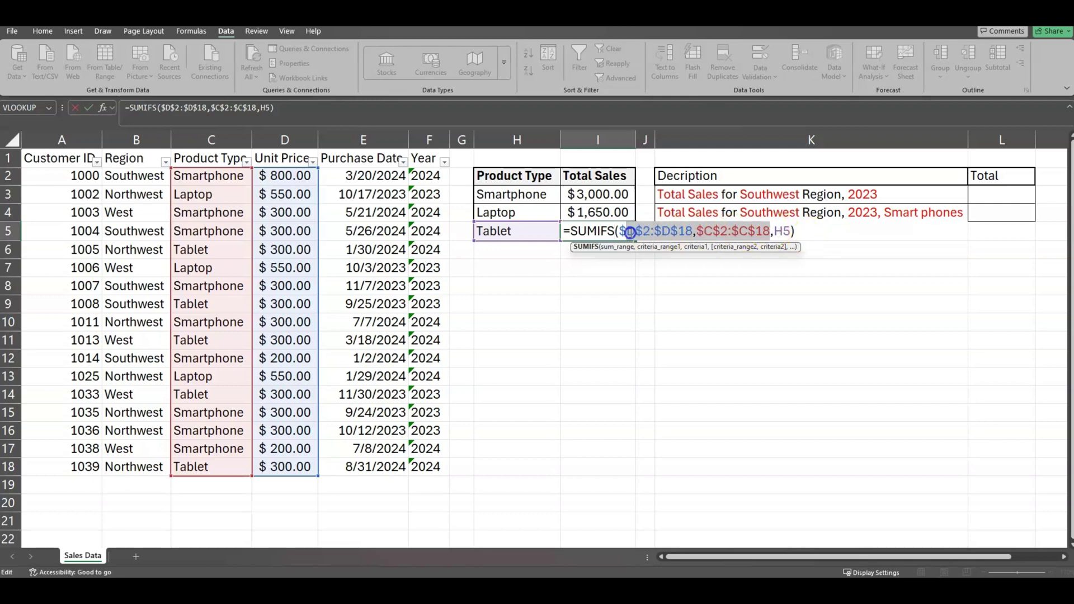
pyautogui.click(612, 264)
pyautogui.press('Escape')
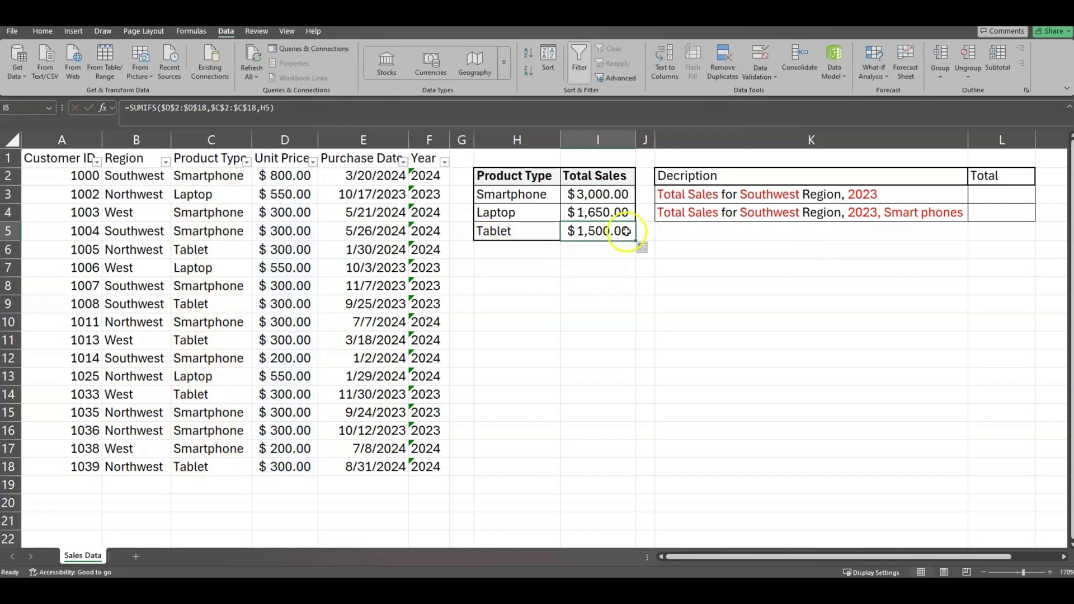
# Fill the Tablet total formula from I5 down to I9 and inspect the copied formulas in I6 through I9.
pyautogui.moveTo(635, 241); pyautogui.dragTo(629, 307)
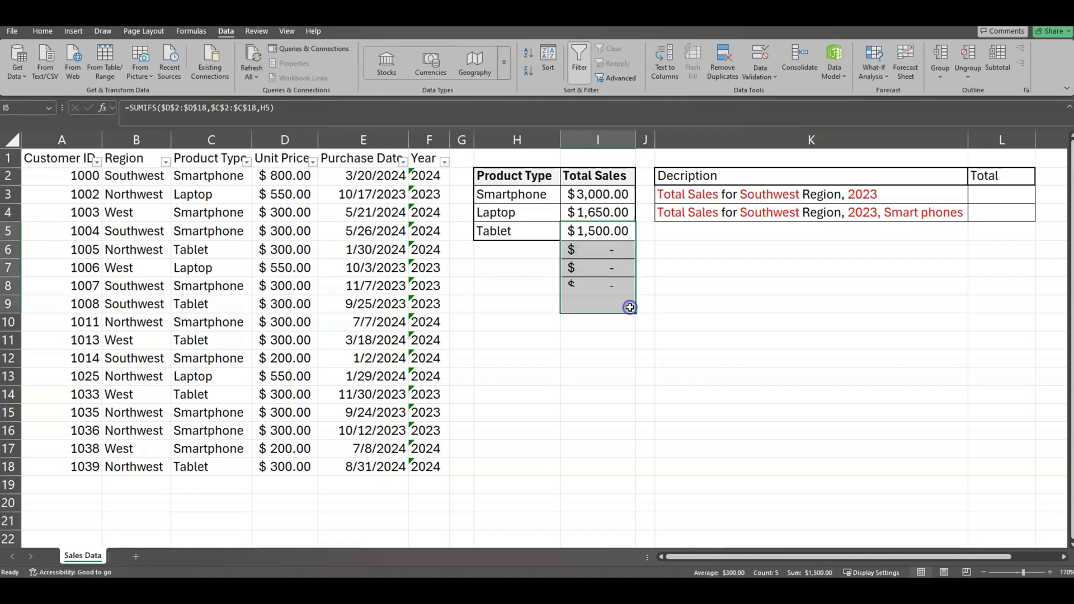
pyautogui.doubleClick(619, 250)
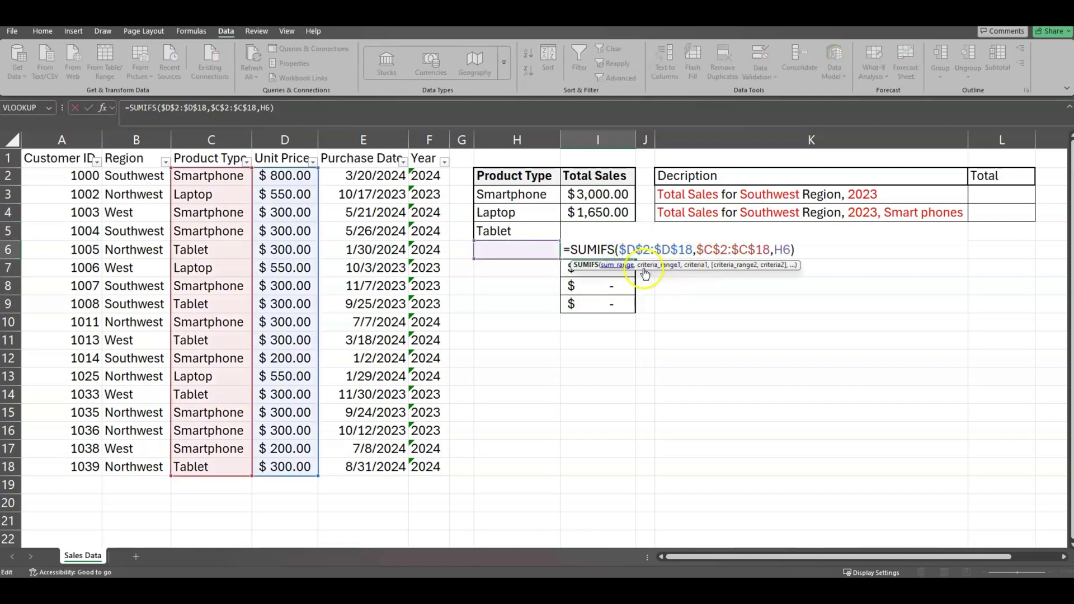
pyautogui.press('Escape')
pyautogui.doubleClick(612, 272)
pyautogui.press('Escape')
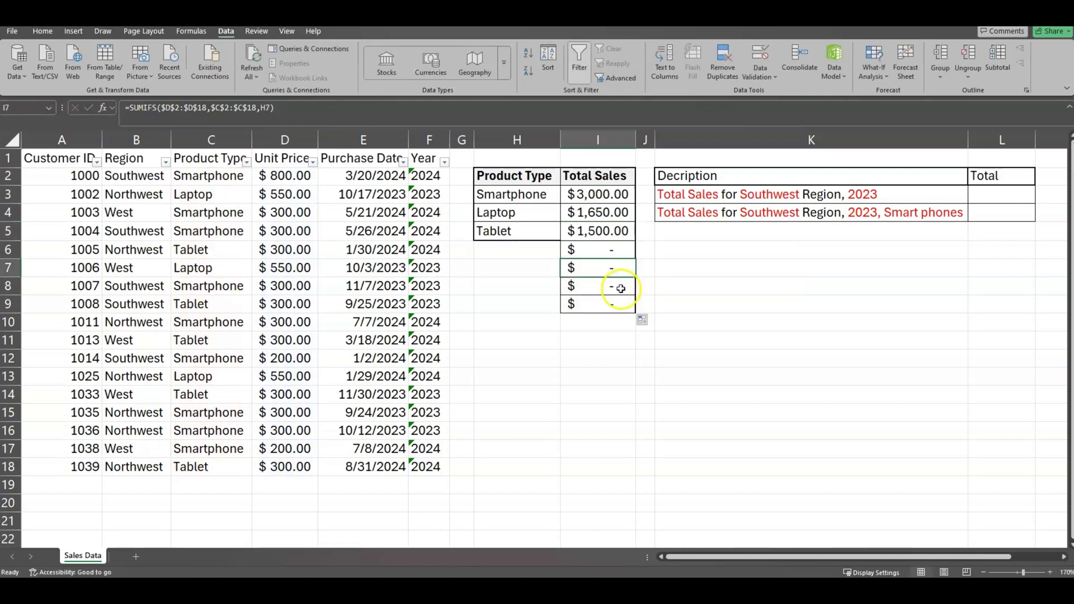
pyautogui.doubleClick(619, 286)
pyautogui.press('Escape')
pyautogui.doubleClick(622, 304)
pyautogui.press('Escape')
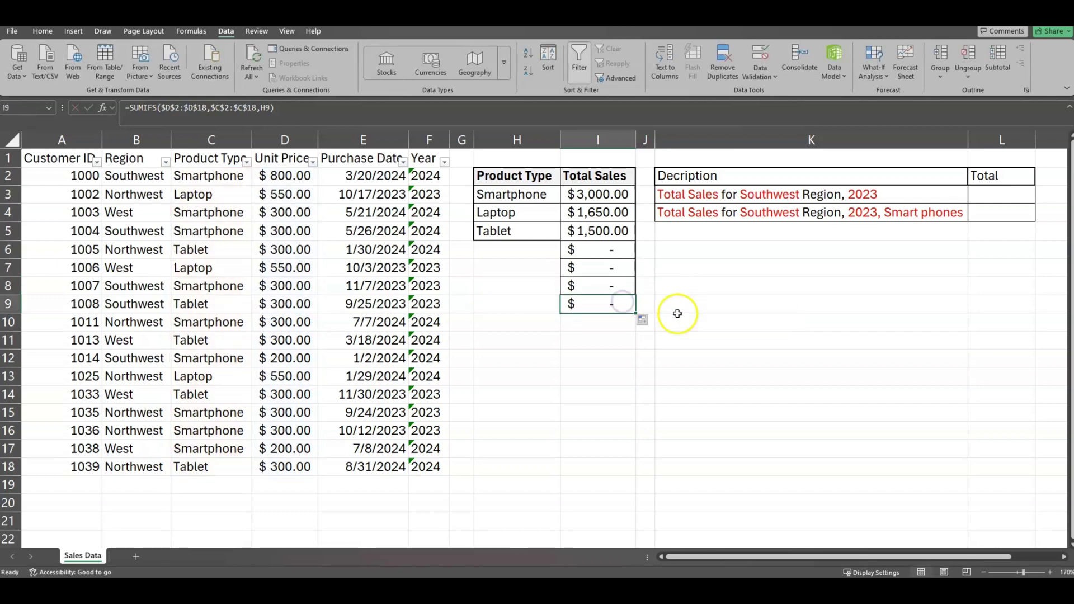
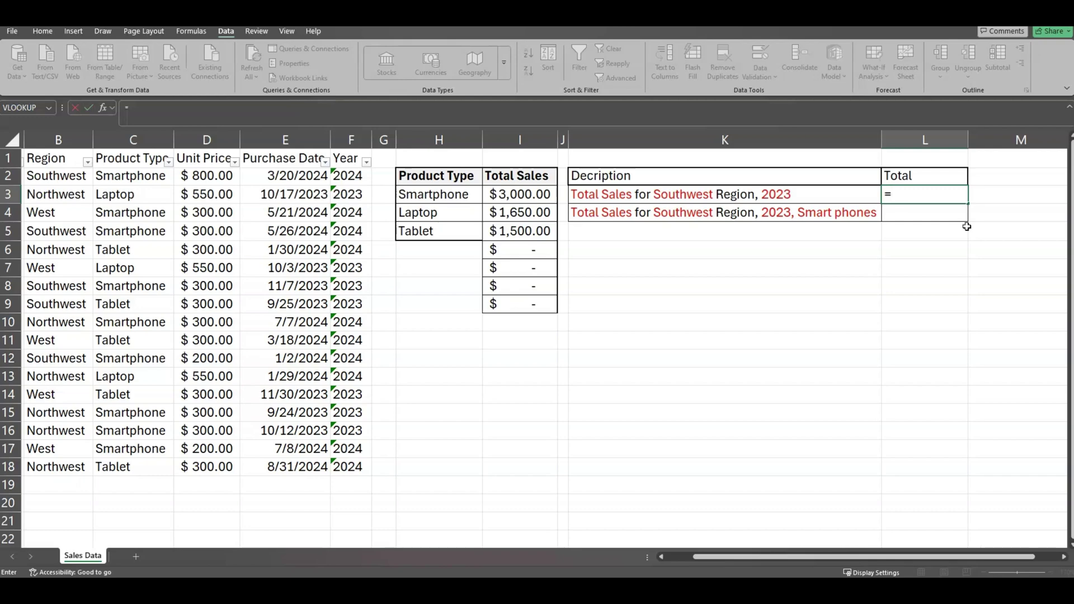
# Start a SUMIFS formula in L3 with the unit prices D2:D18 as the sum range.
pyautogui.write('SUMI')
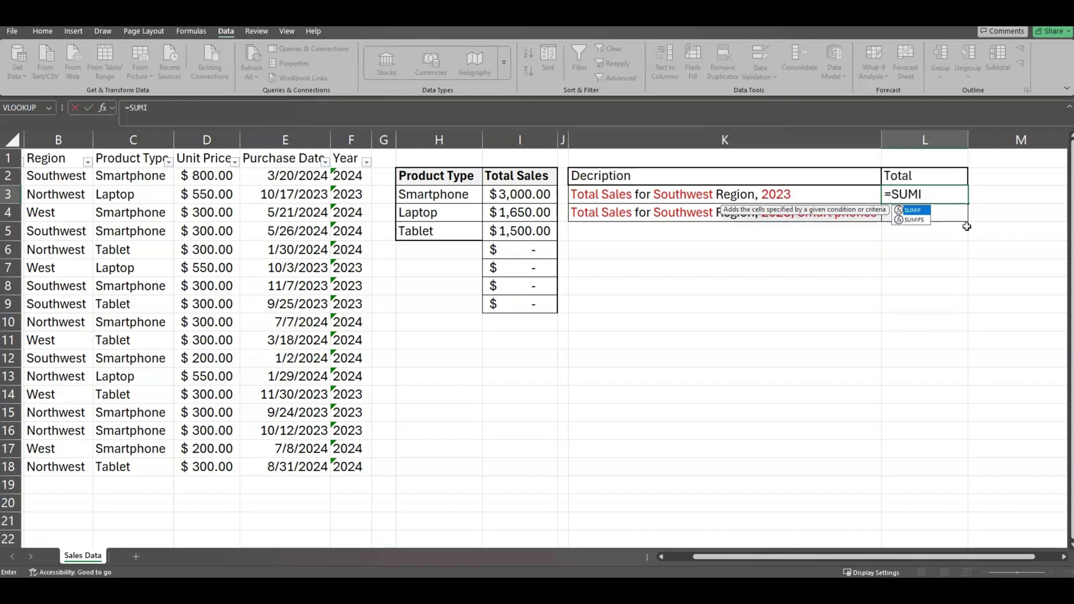
pyautogui.write('FS(')
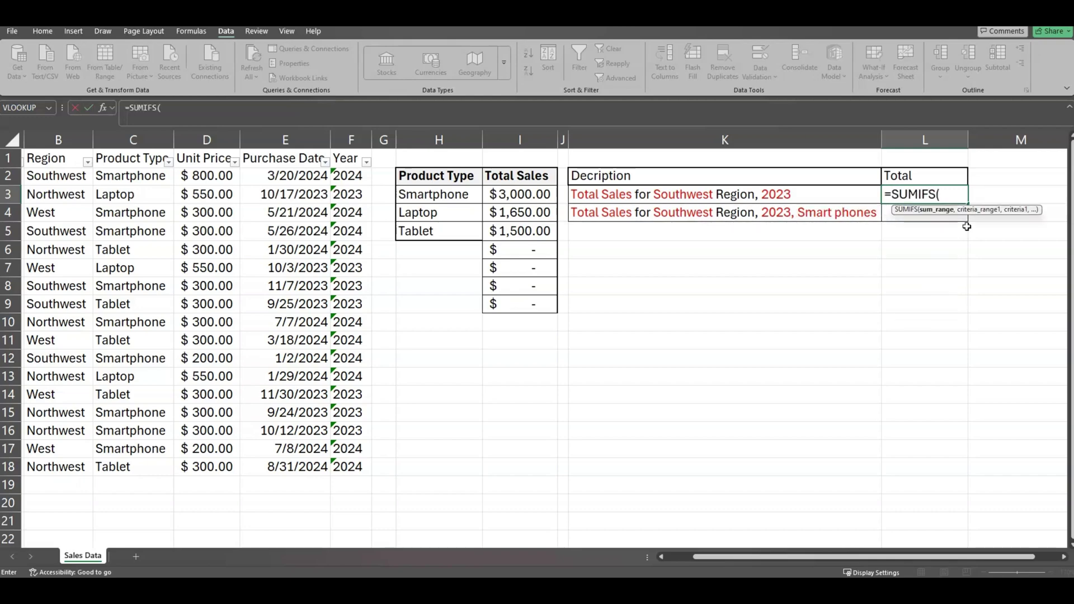
pyautogui.click(197, 106)
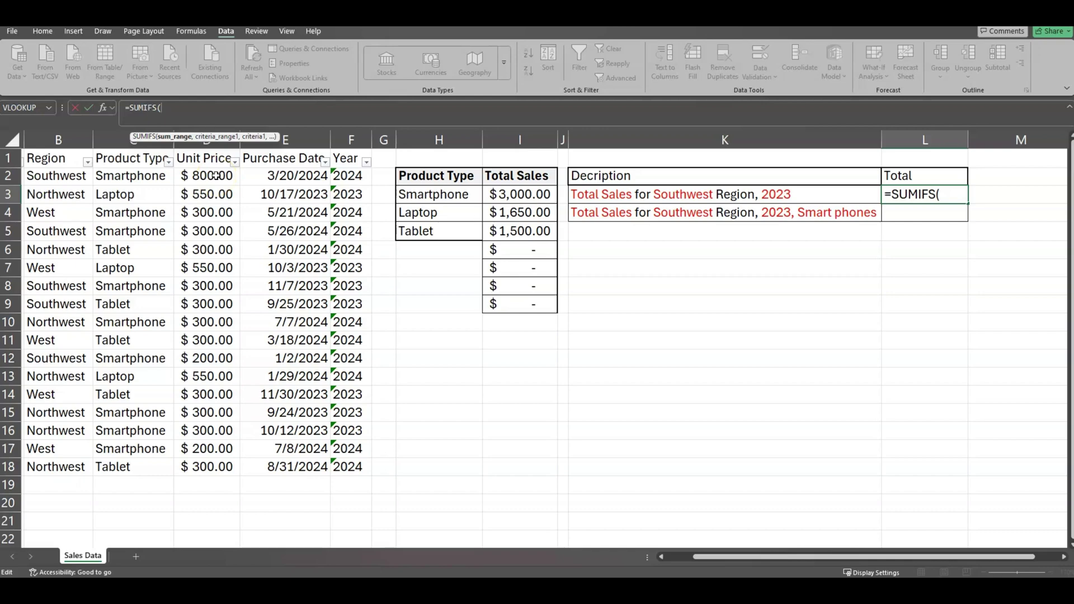
pyautogui.moveTo(216, 175); pyautogui.dragTo(220, 467)
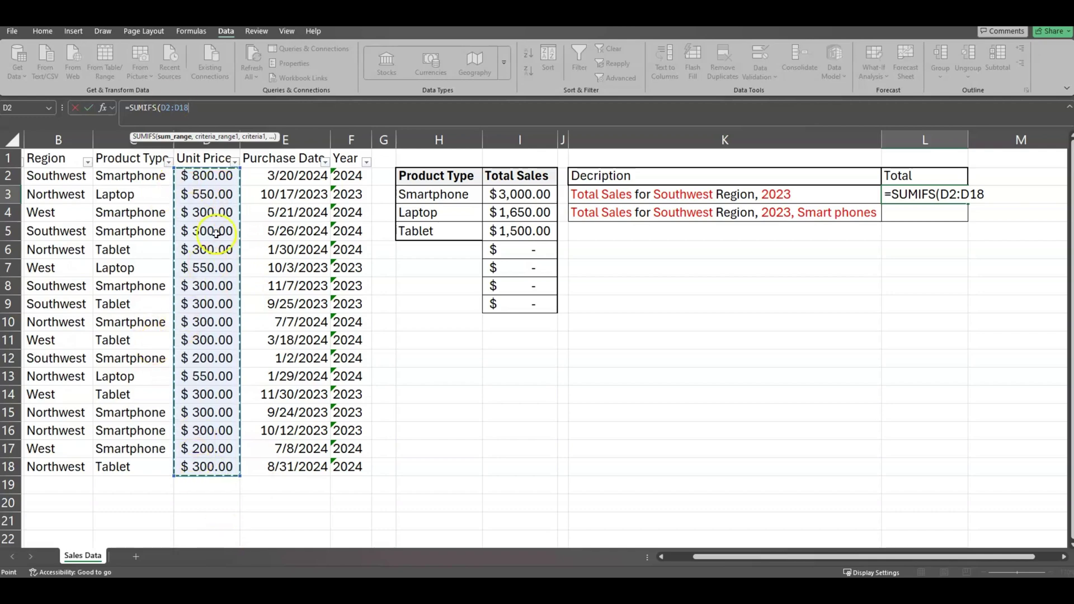
pyautogui.write(',')
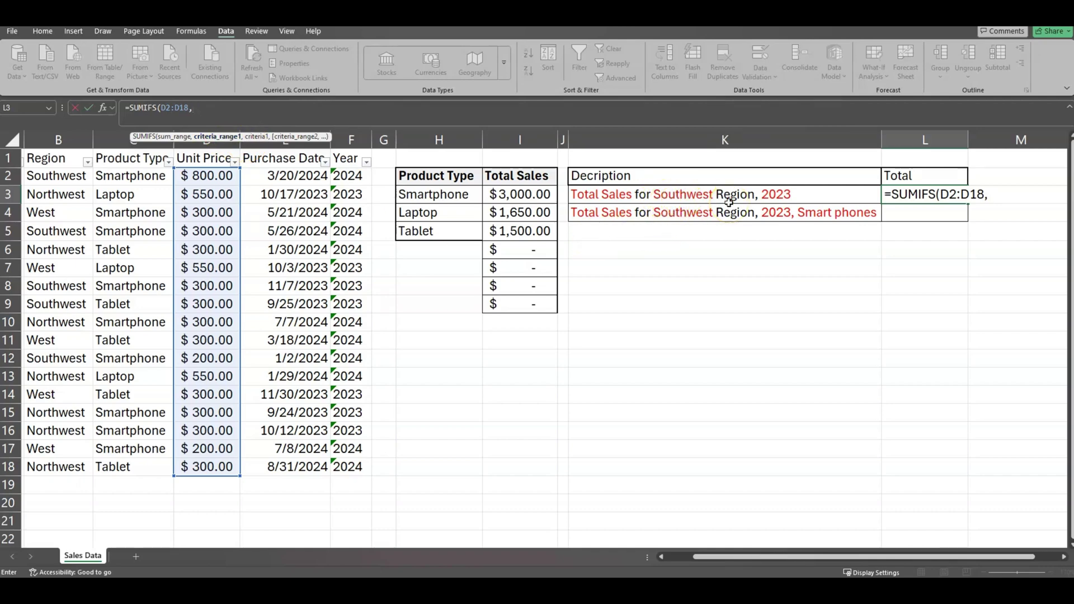
# Add the region range B2:B18 with the criterion "Southwest" to the L3 SUMIFS formula.
pyautogui.click(61, 140)
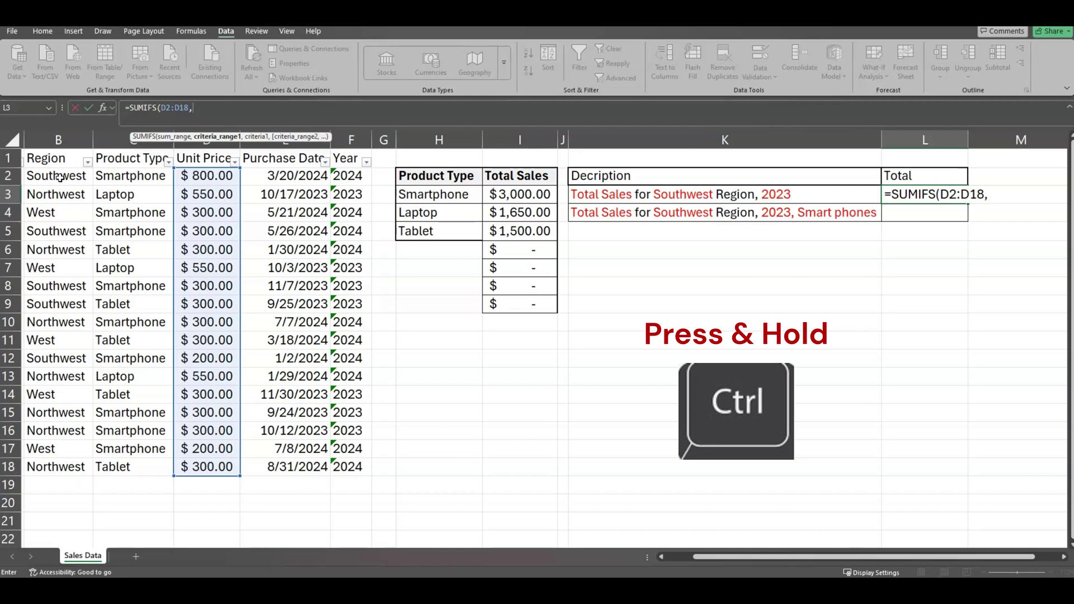
pyautogui.moveTo(59, 175); pyautogui.dragTo(62, 466)
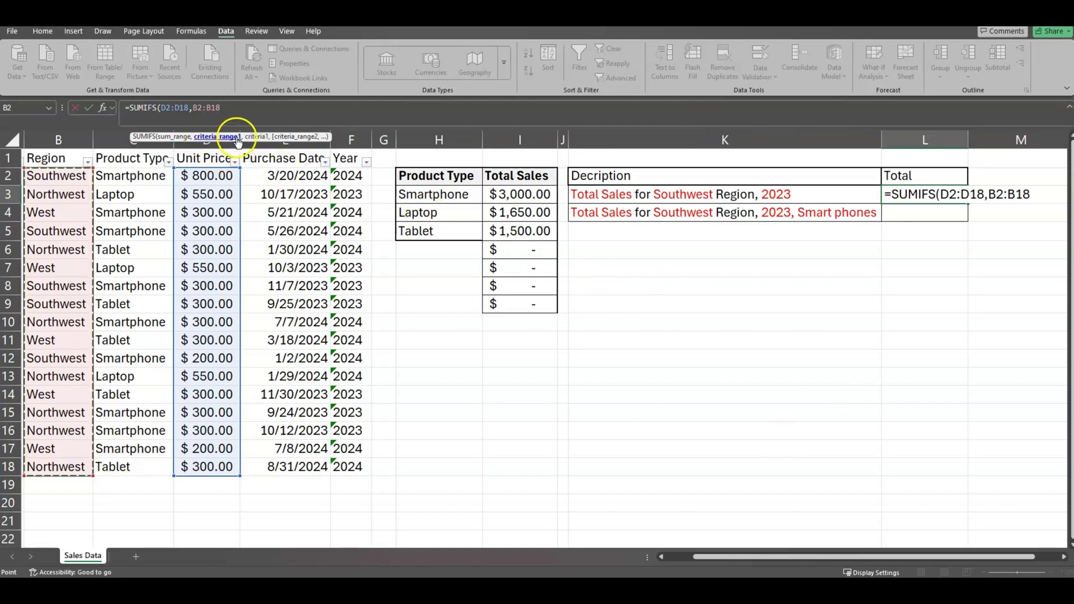
pyautogui.write(',')
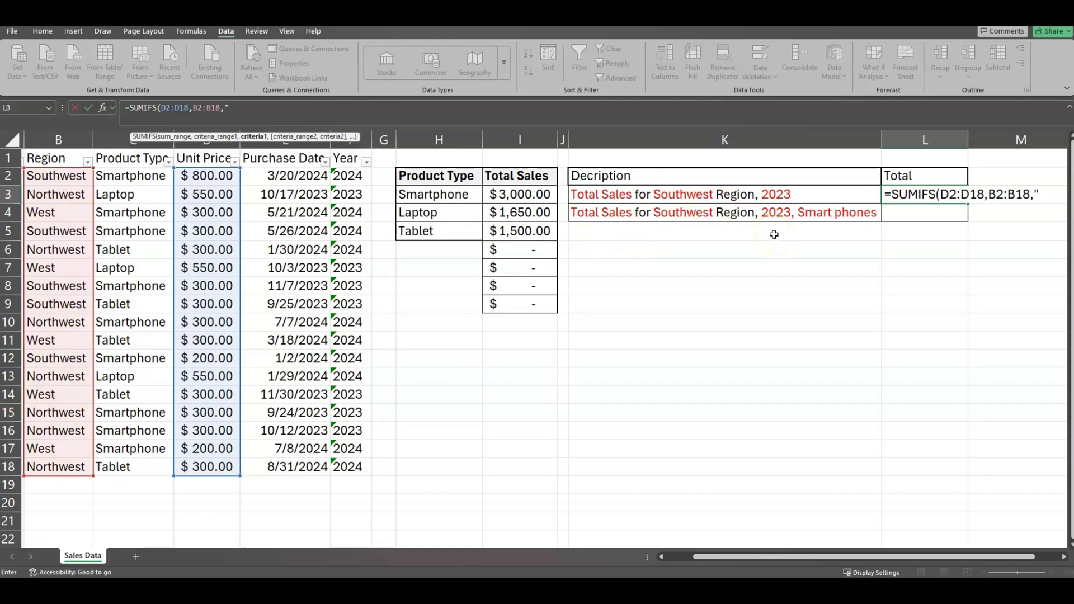
pyautogui.write('"South')
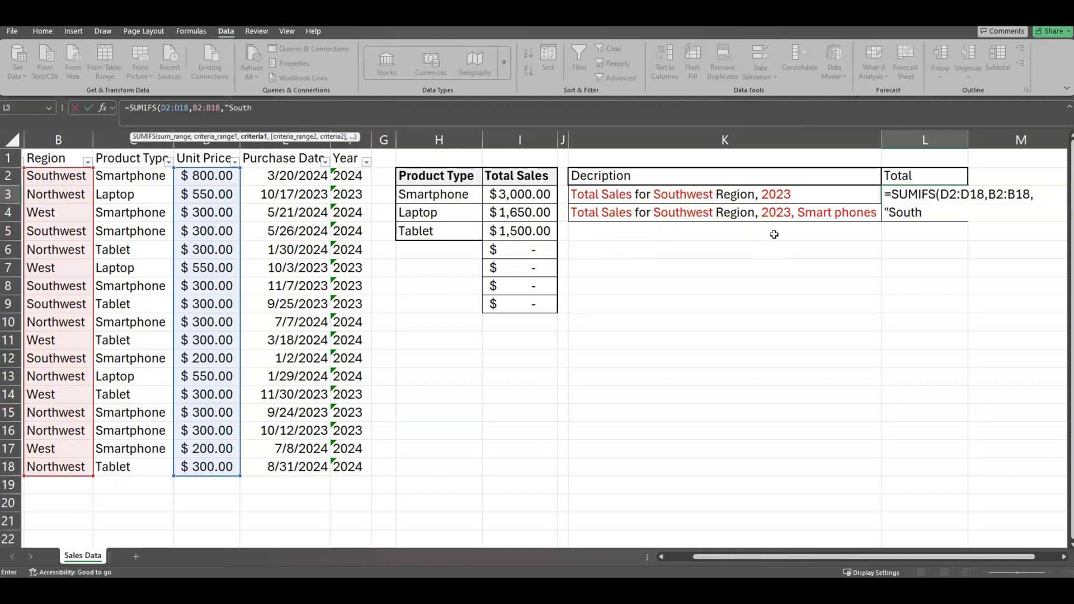
pyautogui.write('west')
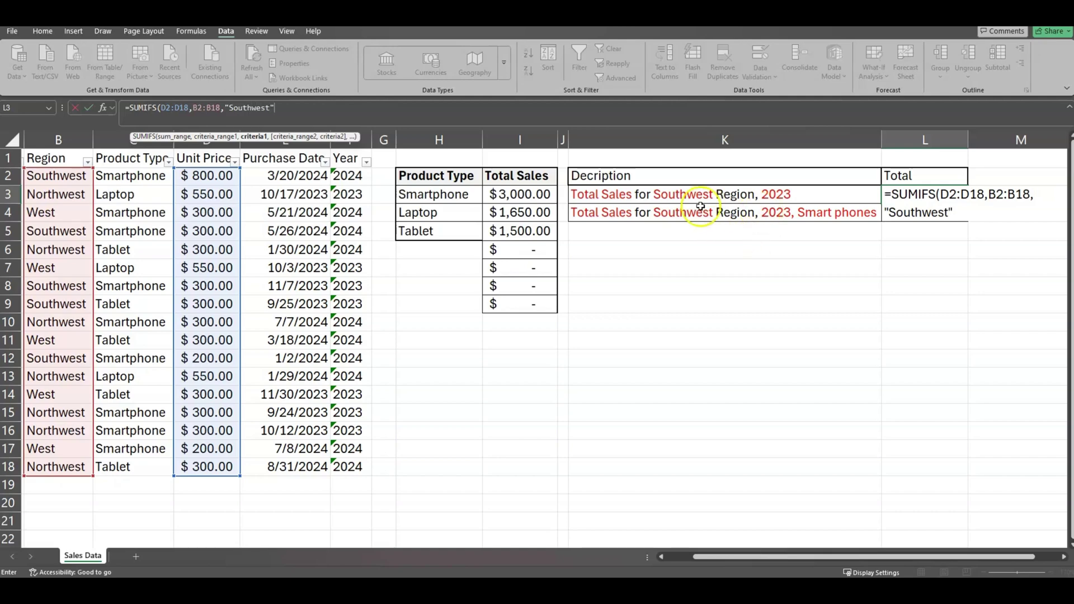
pyautogui.write('",')
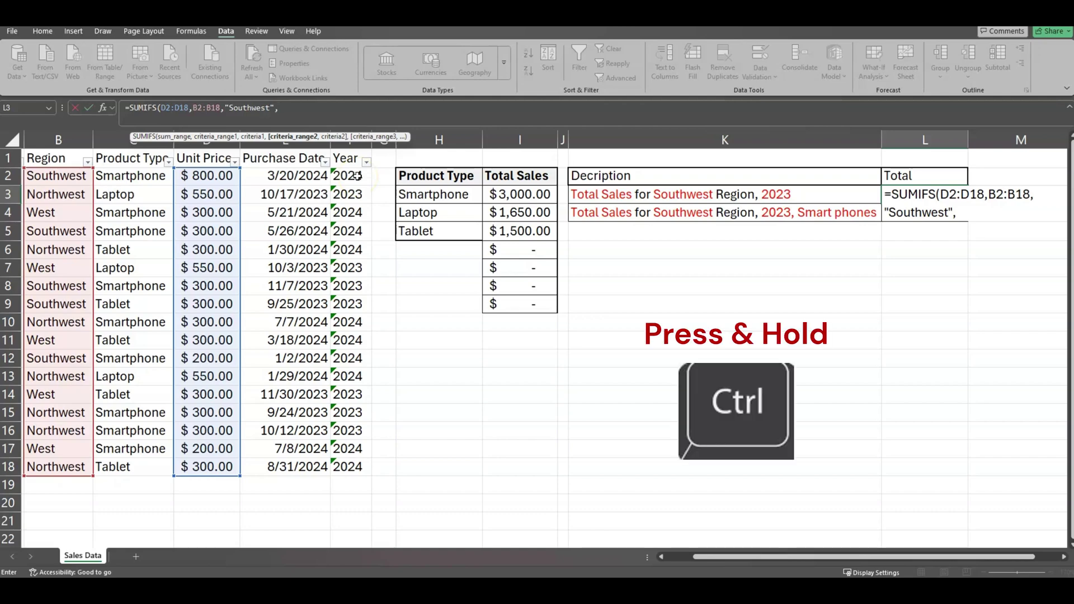
# Add the year range F2:F18 with the criterion "2023" to the L3 formula, complete it and review it.
pyautogui.moveTo(357, 177); pyautogui.dragTo(355, 468)
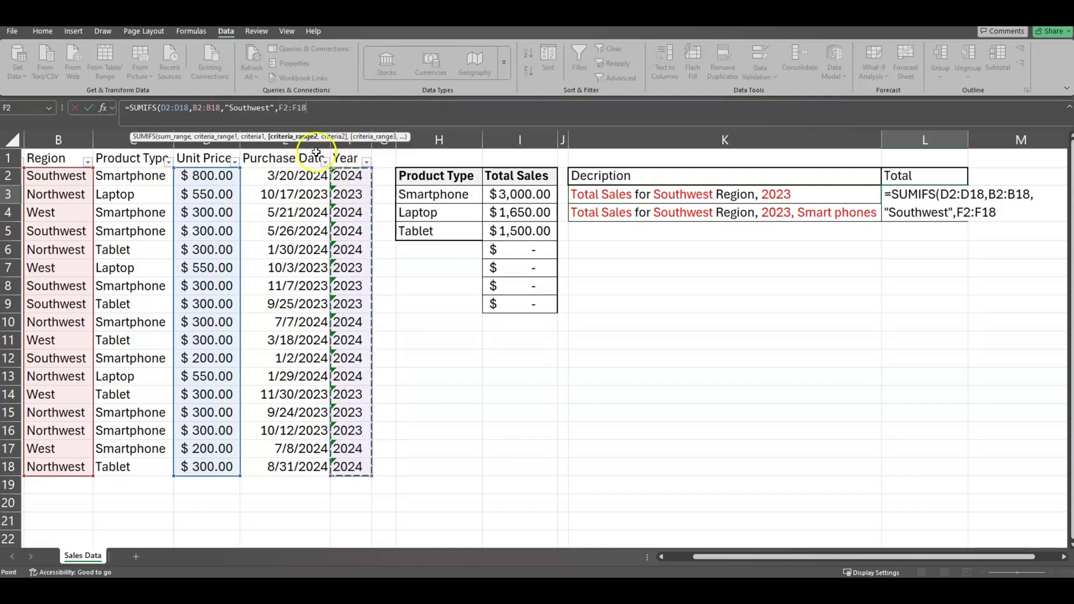
pyautogui.write(',')
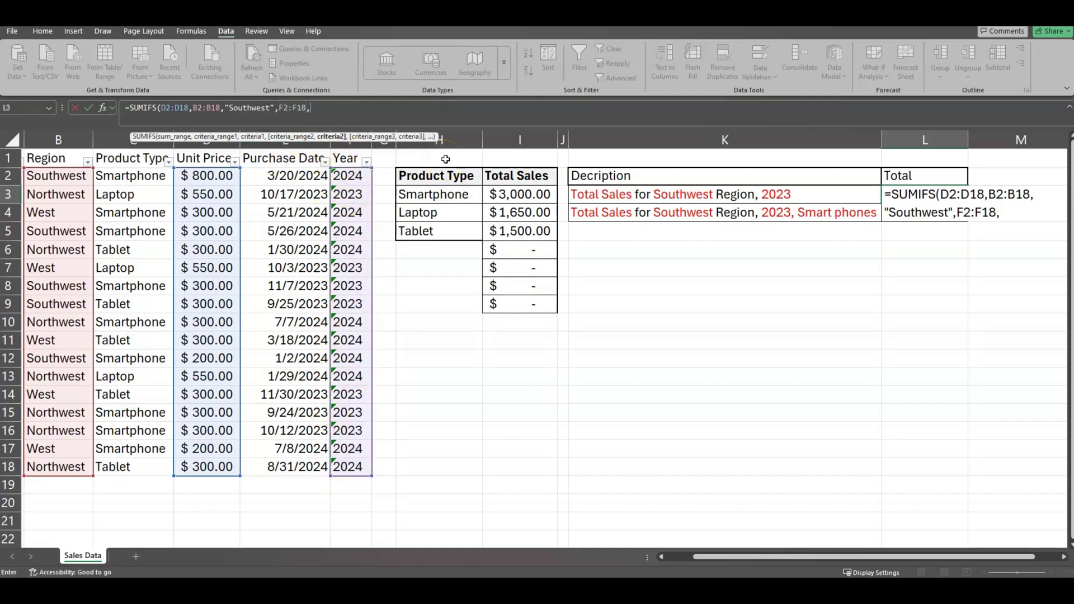
pyautogui.click(634, 175)
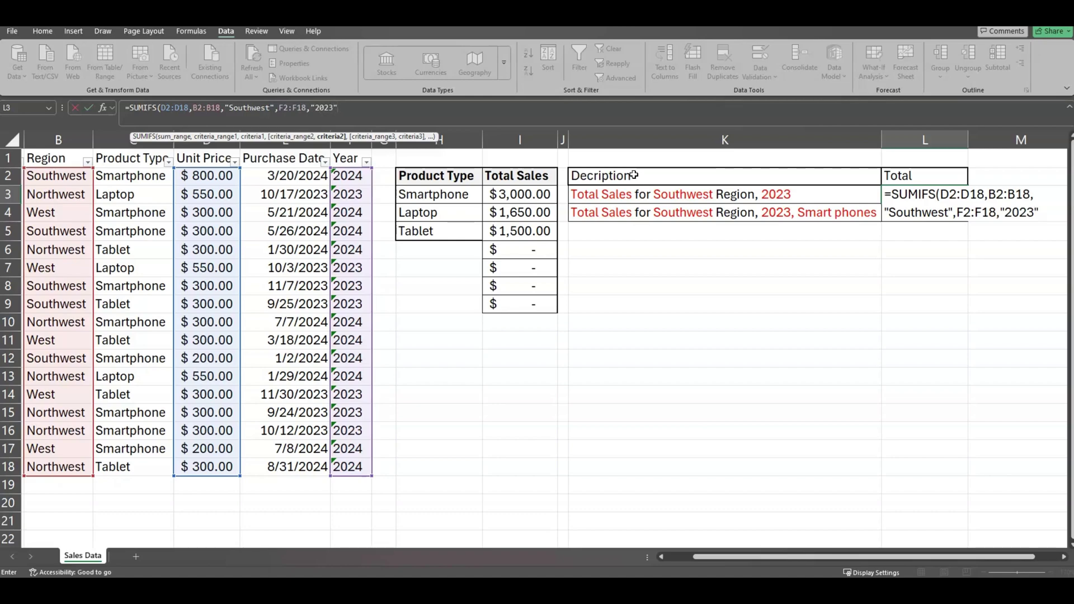
pyautogui.write(')')
pyautogui.press('Return')
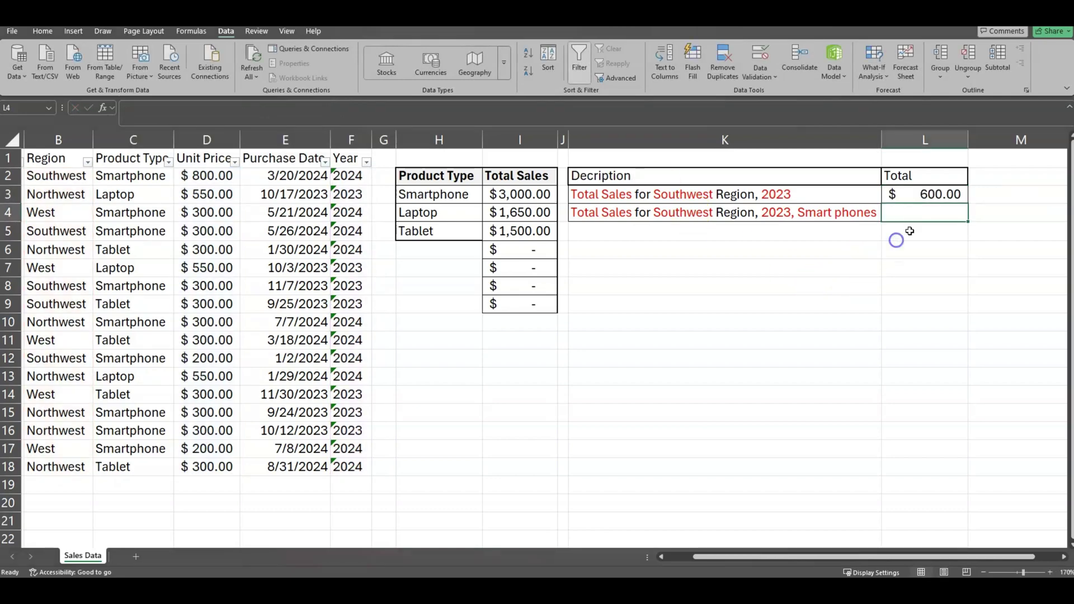
pyautogui.click(929, 195)
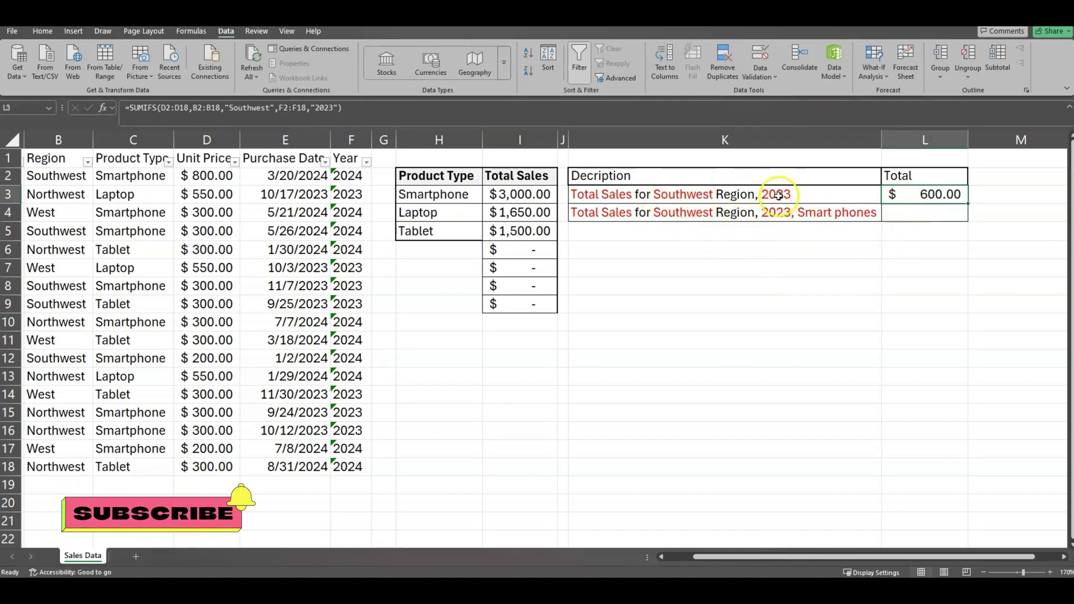
# Change the description in K4 to the West region and the year 2024.
pyautogui.click(733, 220)
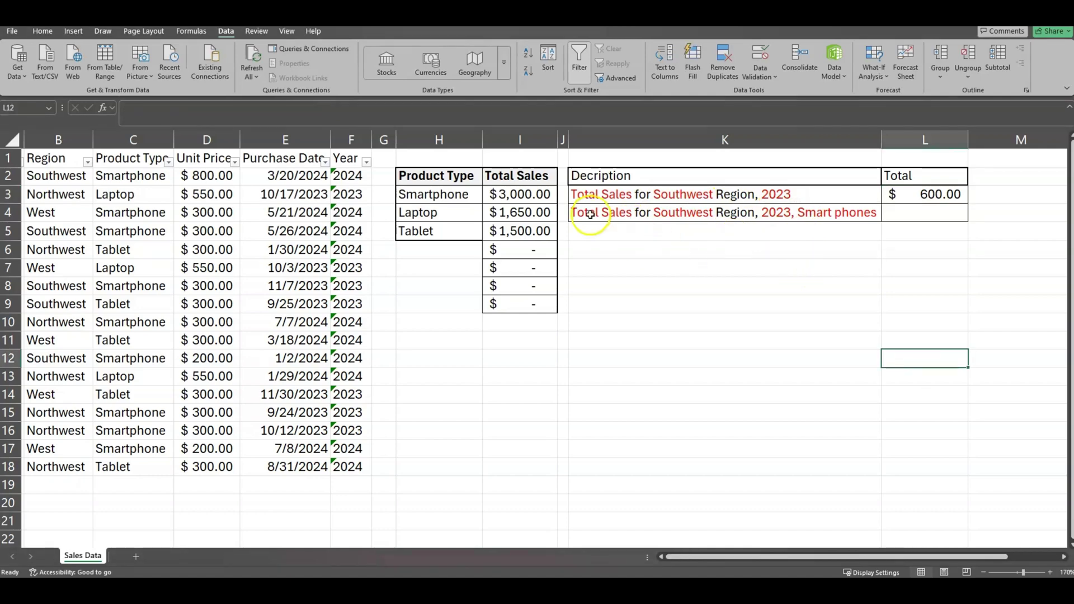
pyautogui.click(681, 216)
pyautogui.doubleClick(681, 216)
pyautogui.moveTo(653, 214); pyautogui.dragTo(713, 214)
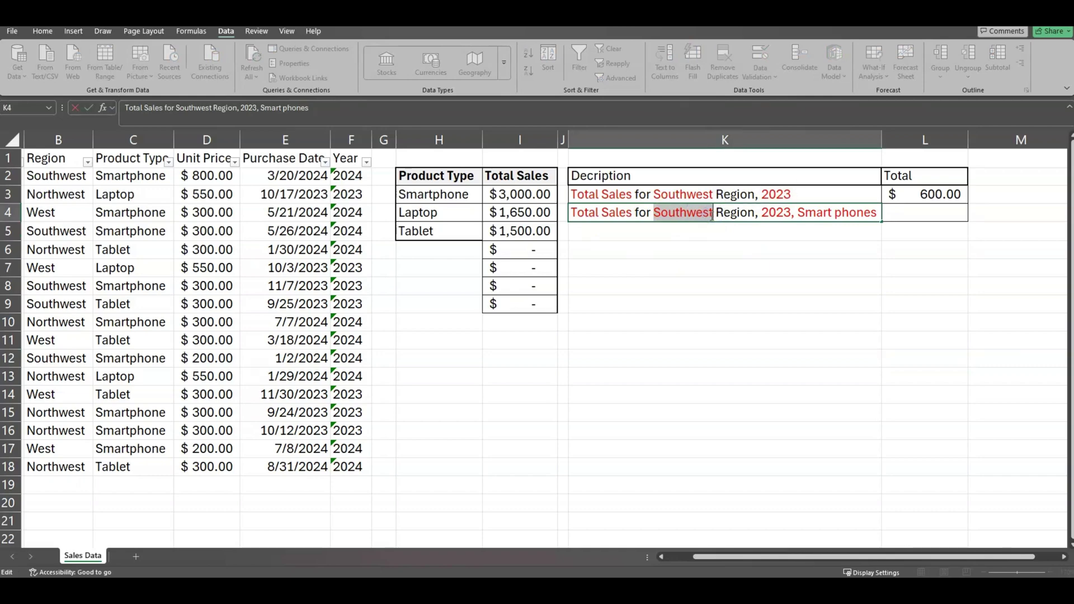
pyautogui.write('West')
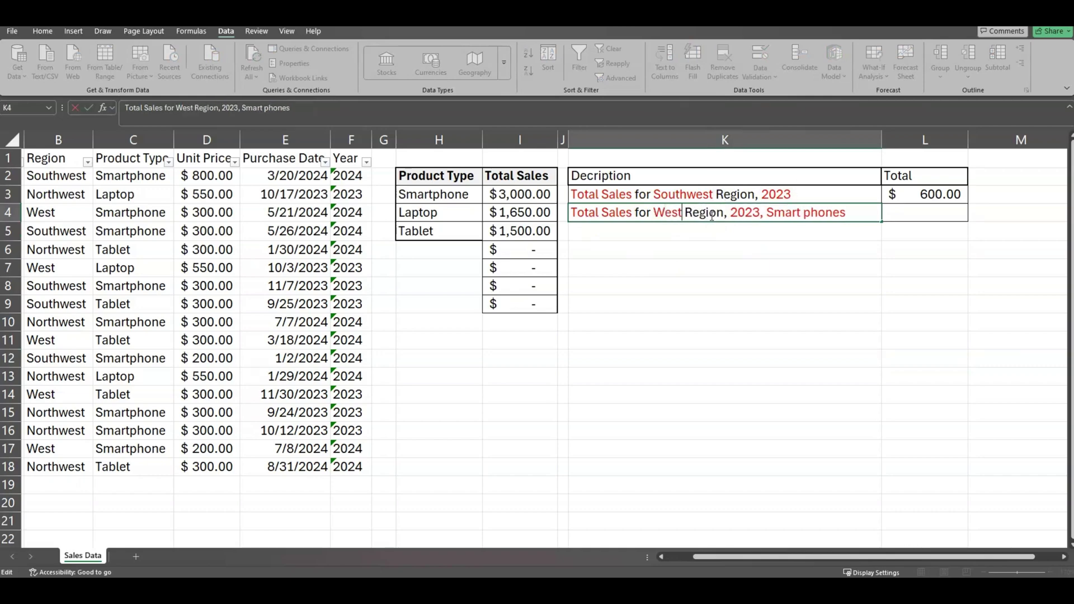
pyautogui.click(756, 213)
pyautogui.press('BackSpace')
pyautogui.write('4')
pyautogui.click(774, 264)
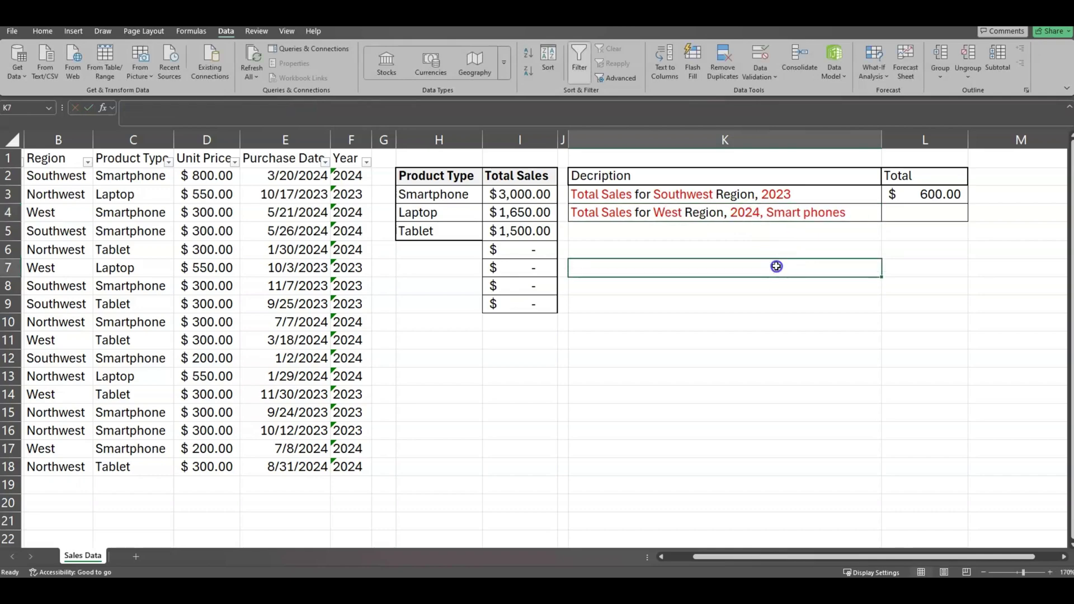
# Start a SUMIFS formula in L4 with the unit prices D2:D18 as the sum range.
pyautogui.click(663, 215)
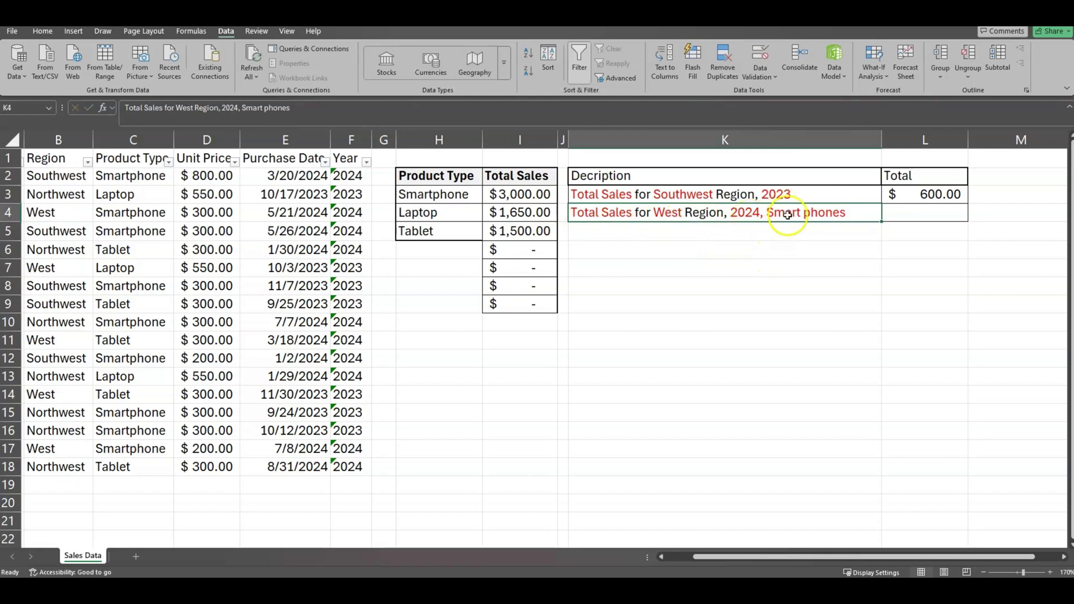
pyautogui.click(927, 213)
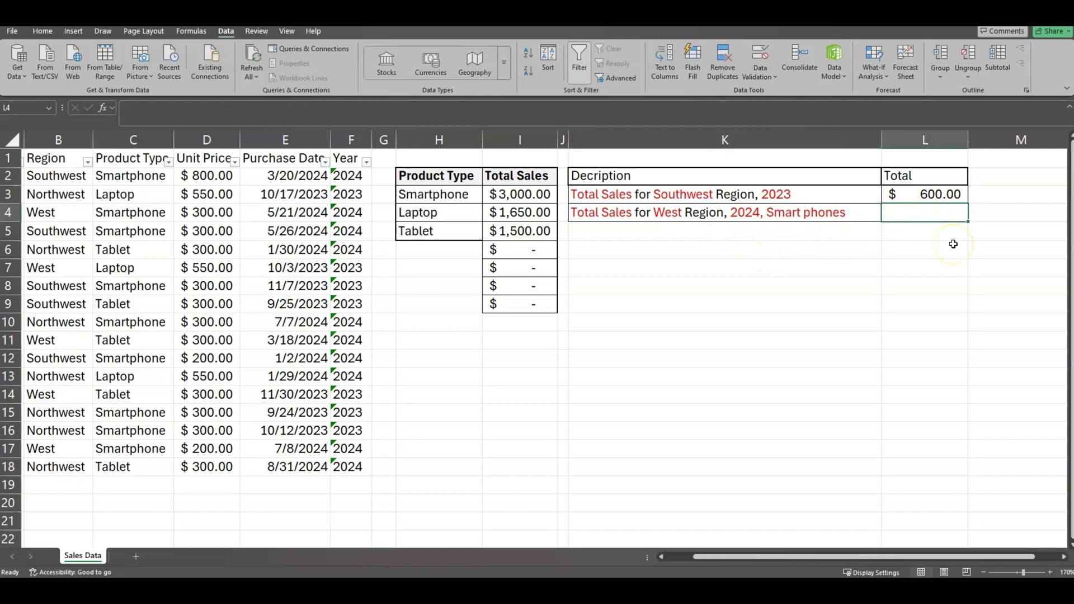
pyautogui.write('=')
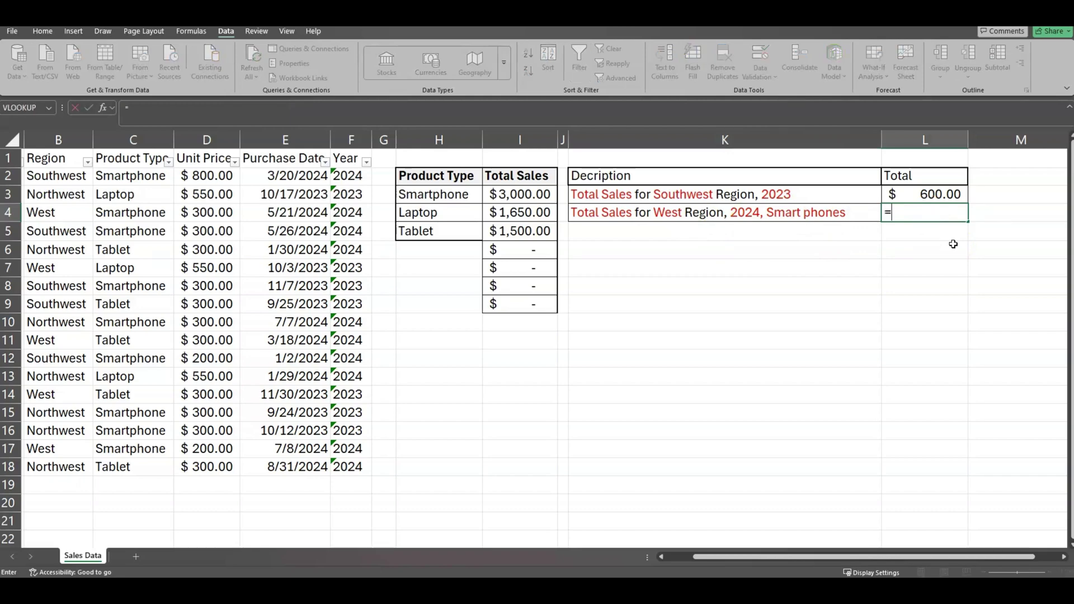
pyautogui.write('sumifs')
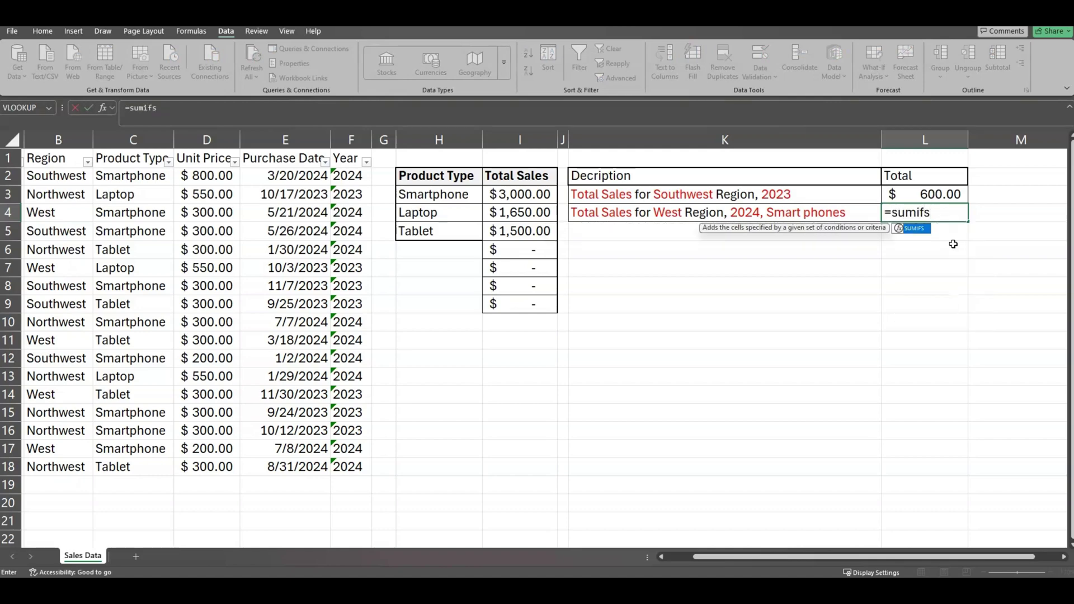
pyautogui.press('Tab')
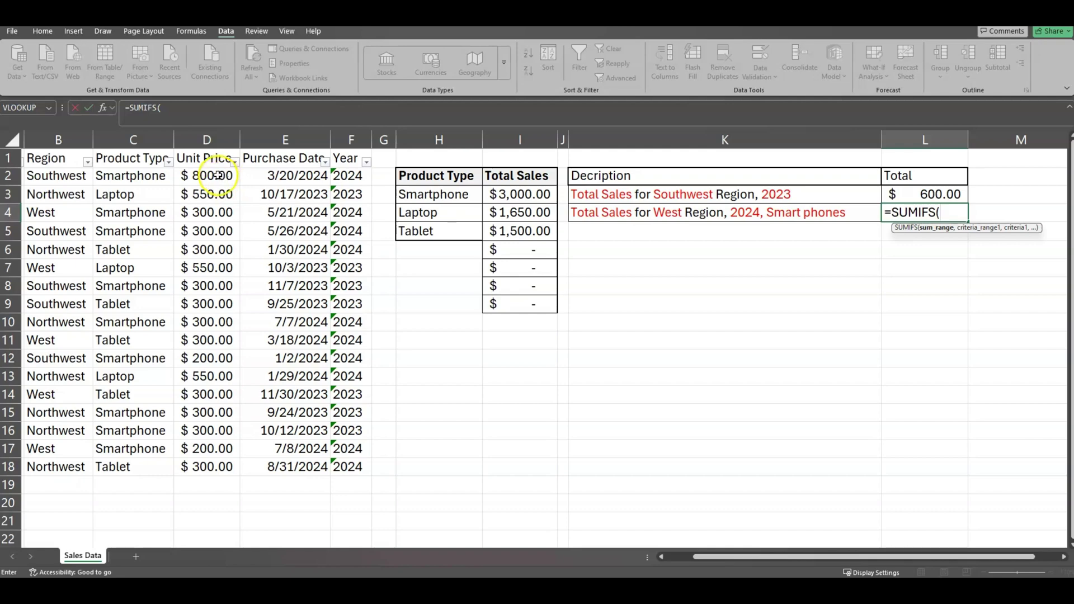
pyautogui.moveTo(217, 175); pyautogui.dragTo(204, 462)
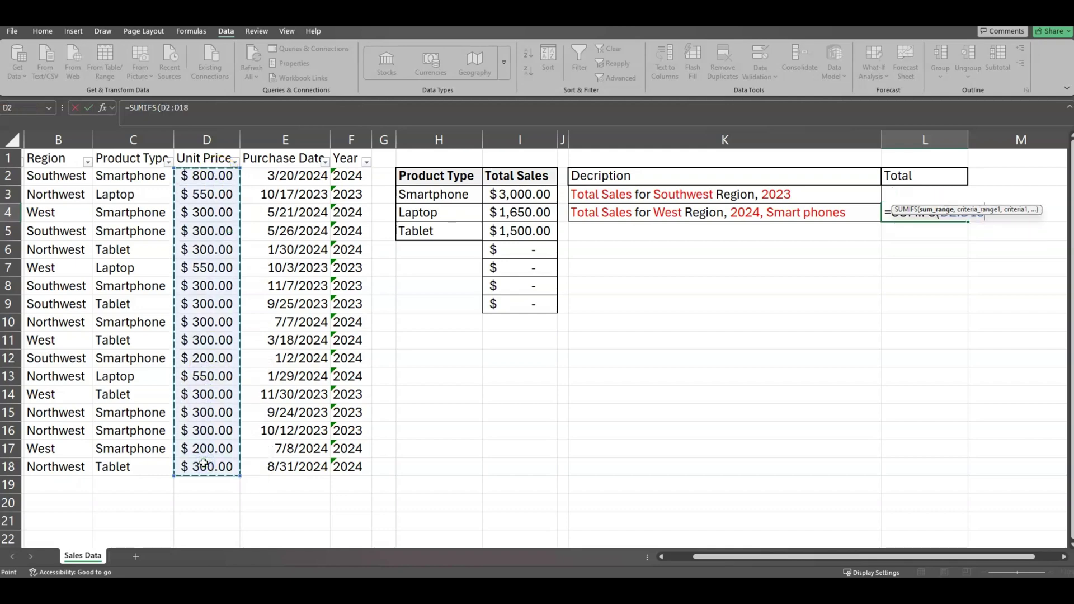
pyautogui.write(',')
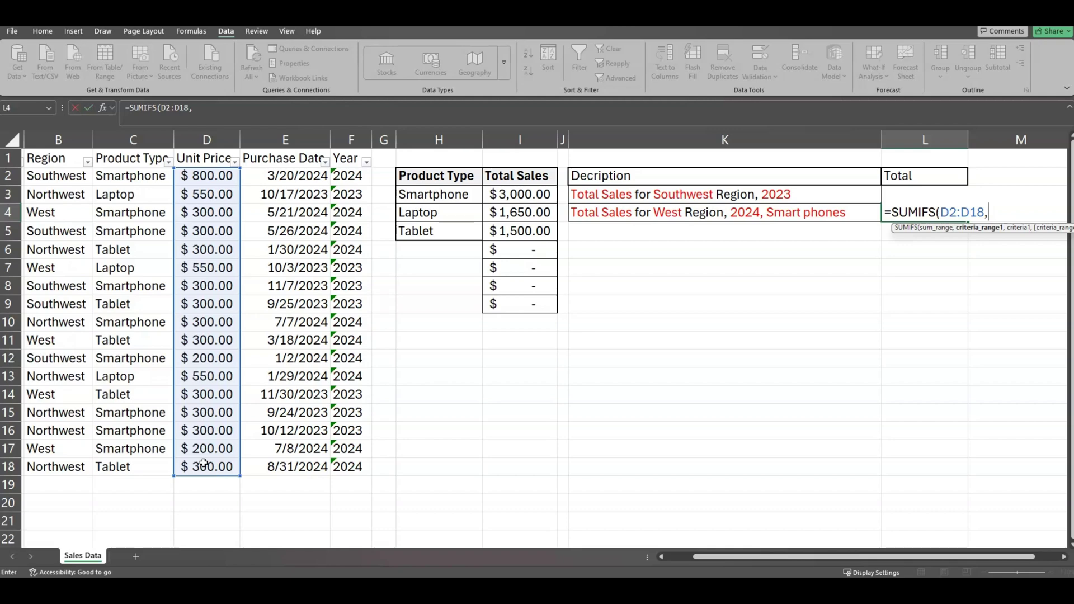
# Add the region range B2:B18 with the criterion "West" to the L4 SUMIFS formula.
pyautogui.click(195, 107)
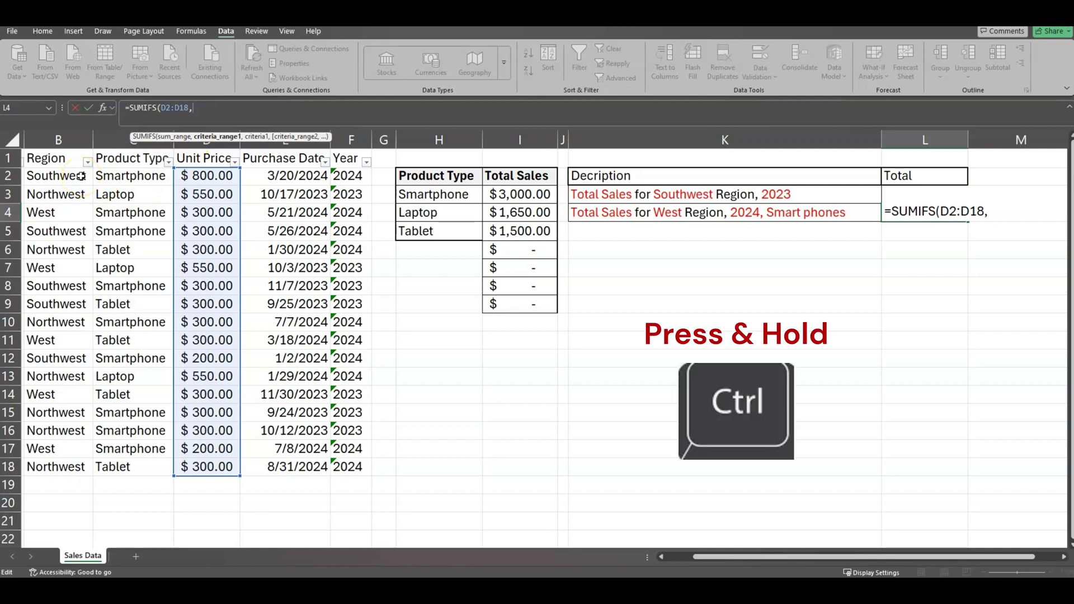
pyautogui.moveTo(73, 175); pyautogui.dragTo(66, 466)
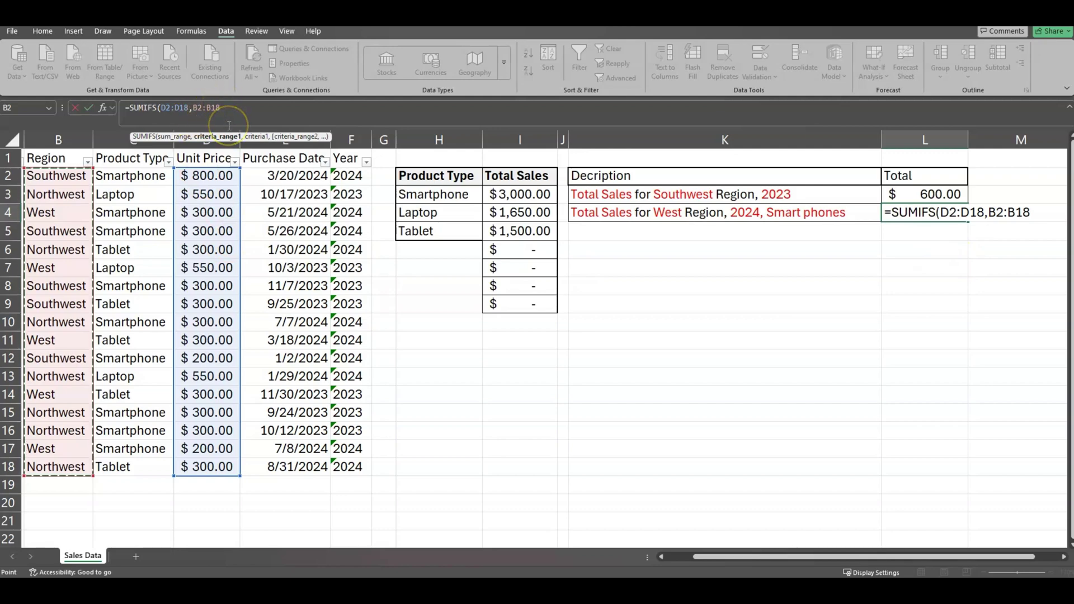
pyautogui.write(',')
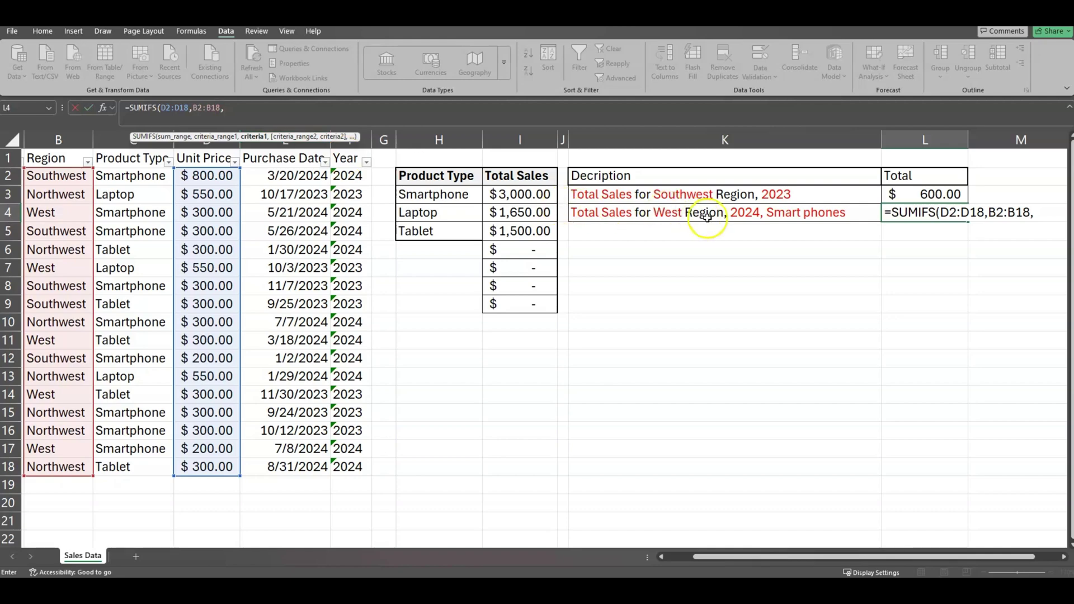
pyautogui.click(671, 218)
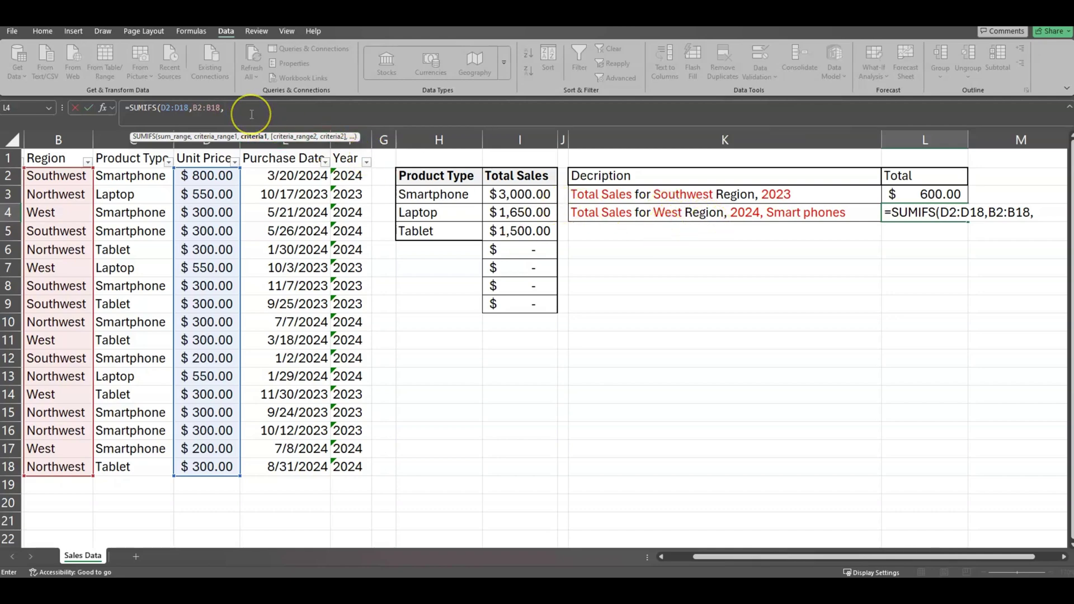
pyautogui.write('"West"')
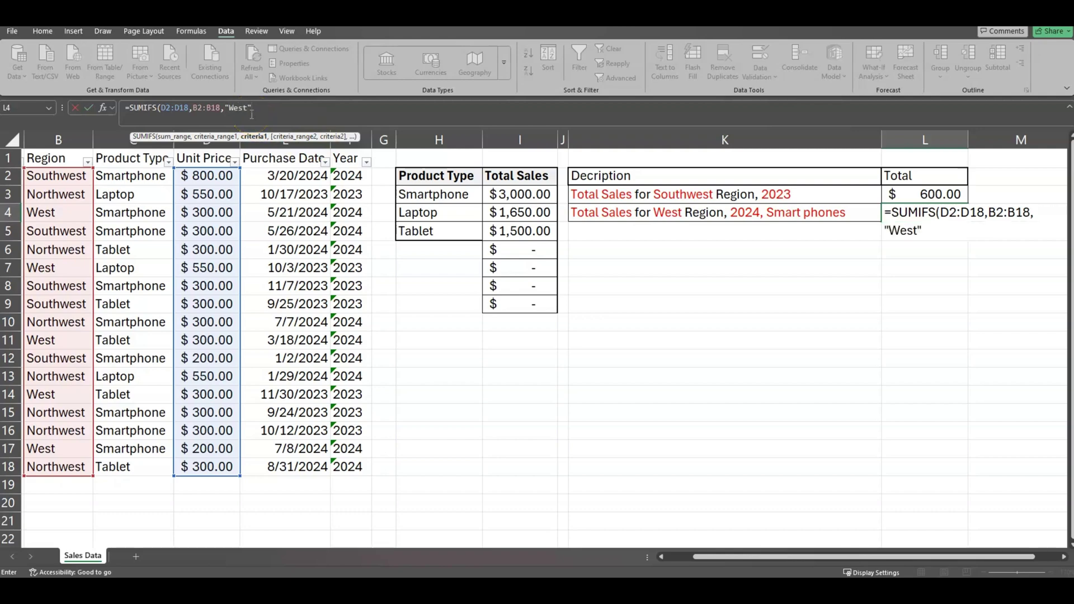
# Add the year range F2:F18 with the criterion "2024" to the L4 SUMIFS formula.
pyautogui.write(',')
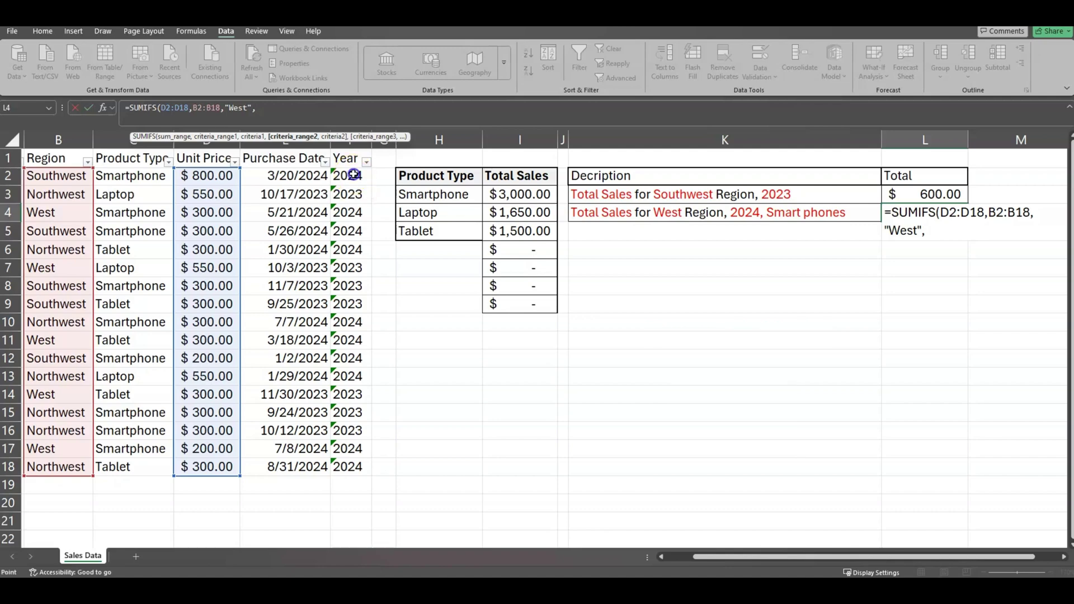
pyautogui.moveTo(351, 176); pyautogui.dragTo(340, 466)
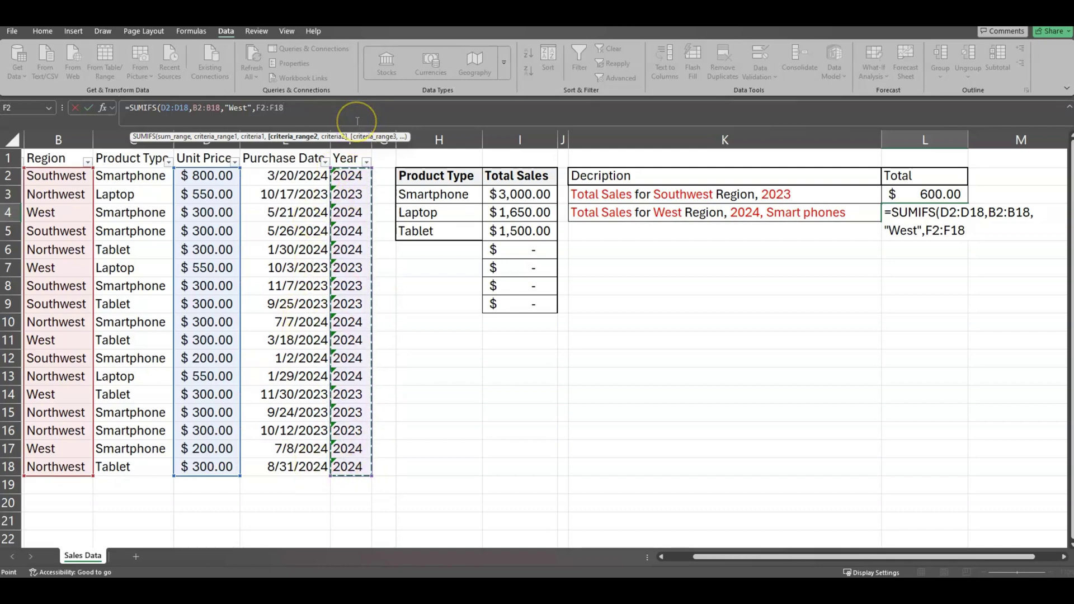
pyautogui.write(',')
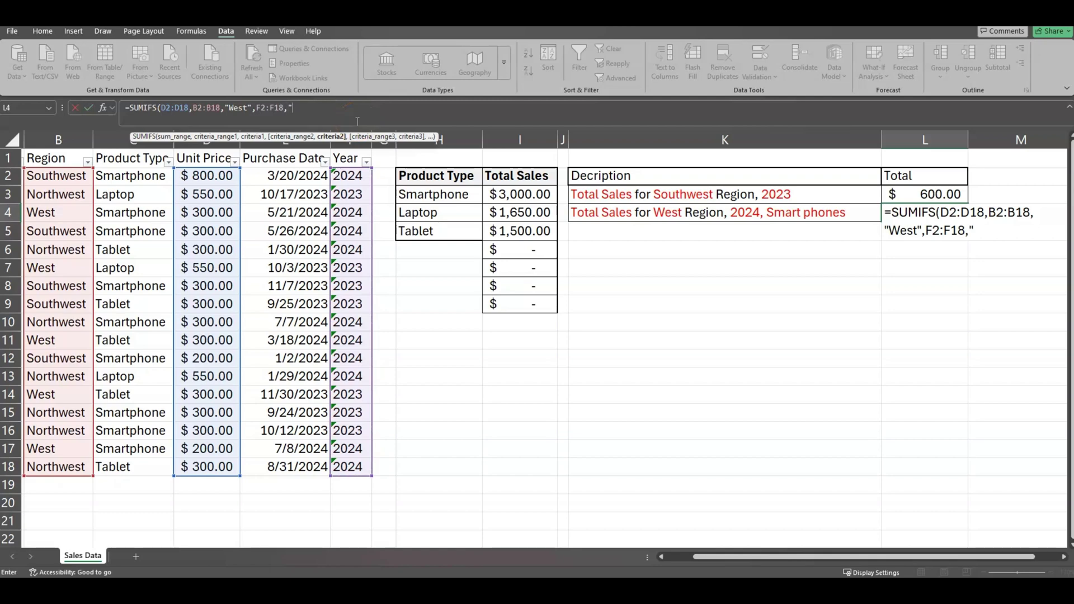
pyautogui.write('"2024",')
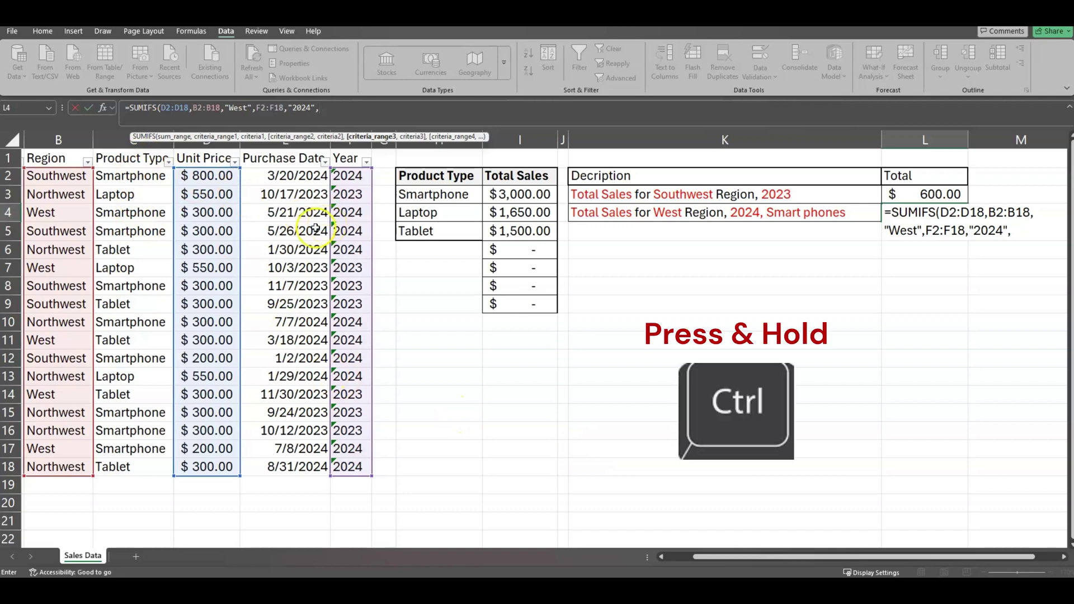
# Add the product type range C2:C18 with the criterion "Smartphone" to the L4 formula, complete it and review it.
pyautogui.click(142, 175)
pyautogui.moveTo(142, 176); pyautogui.dragTo(140, 462)
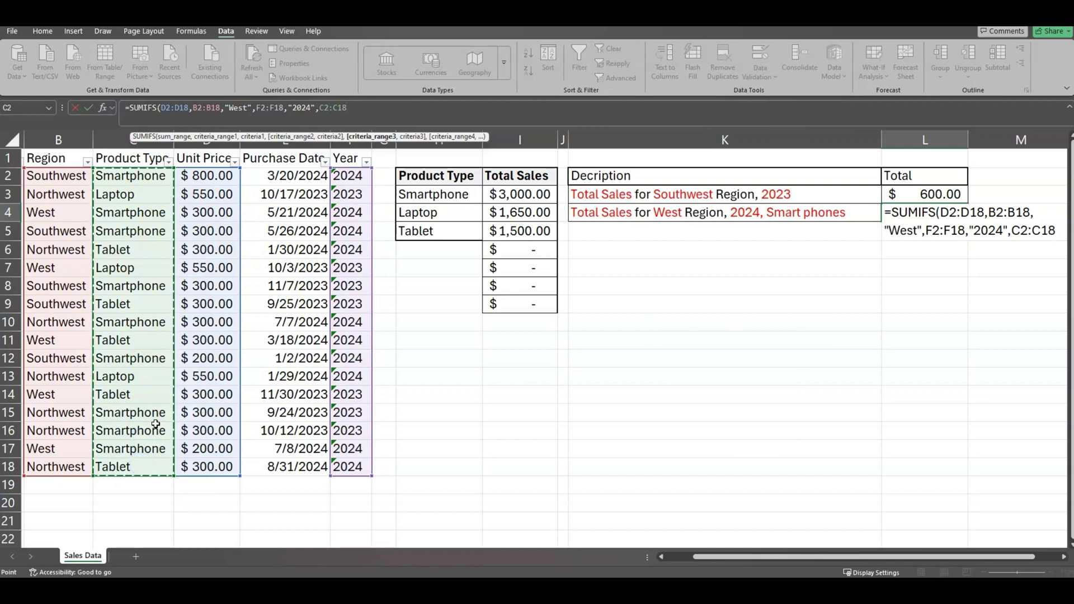
pyautogui.write(',')
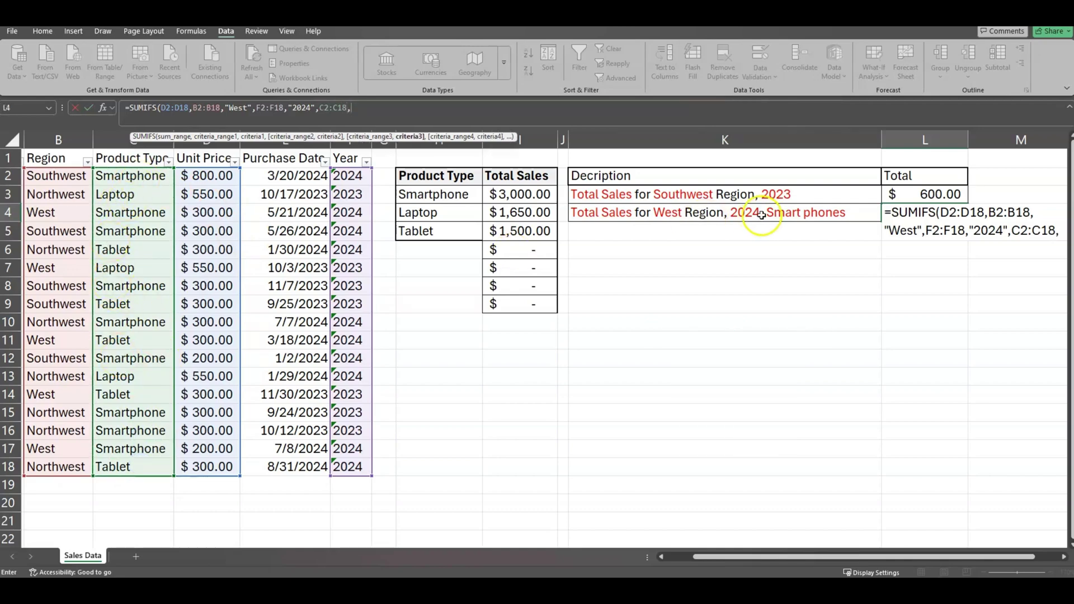
pyautogui.write('"Smart')
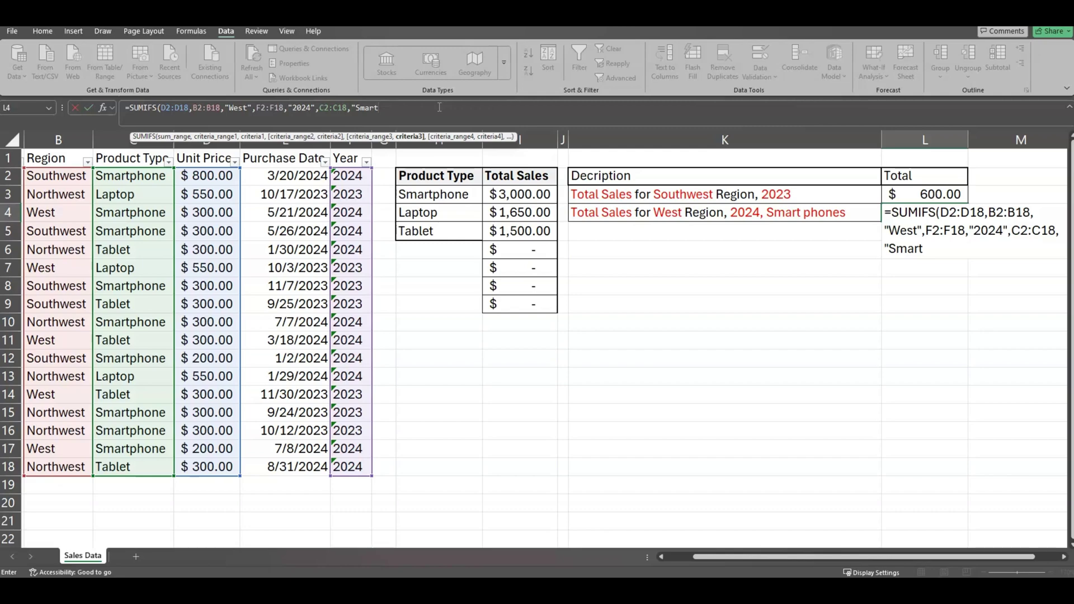
pyautogui.write('phone")')
pyautogui.press('Return')
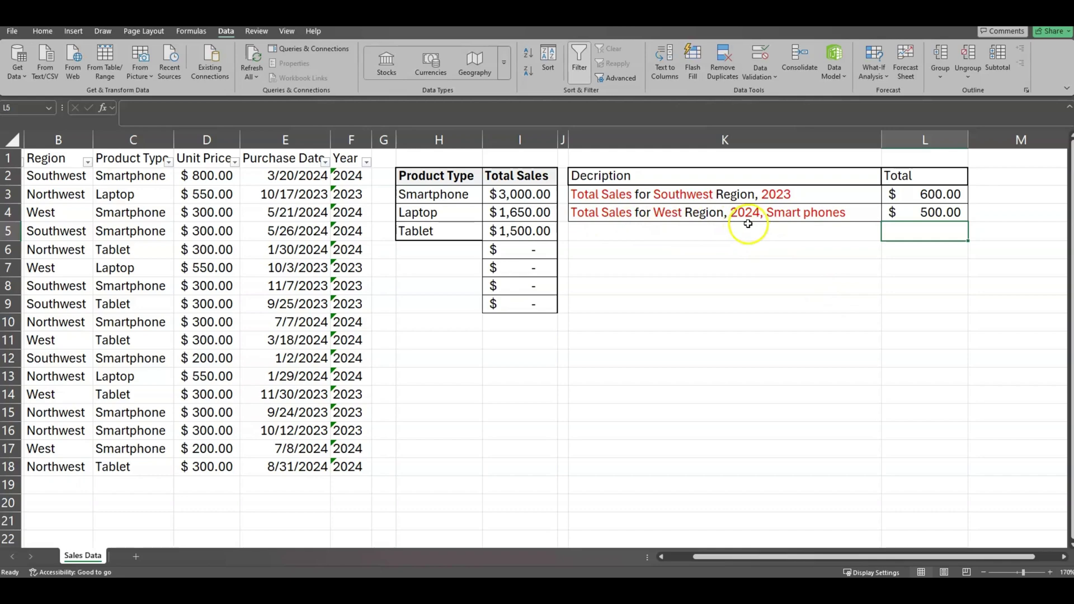
pyautogui.click(899, 212)
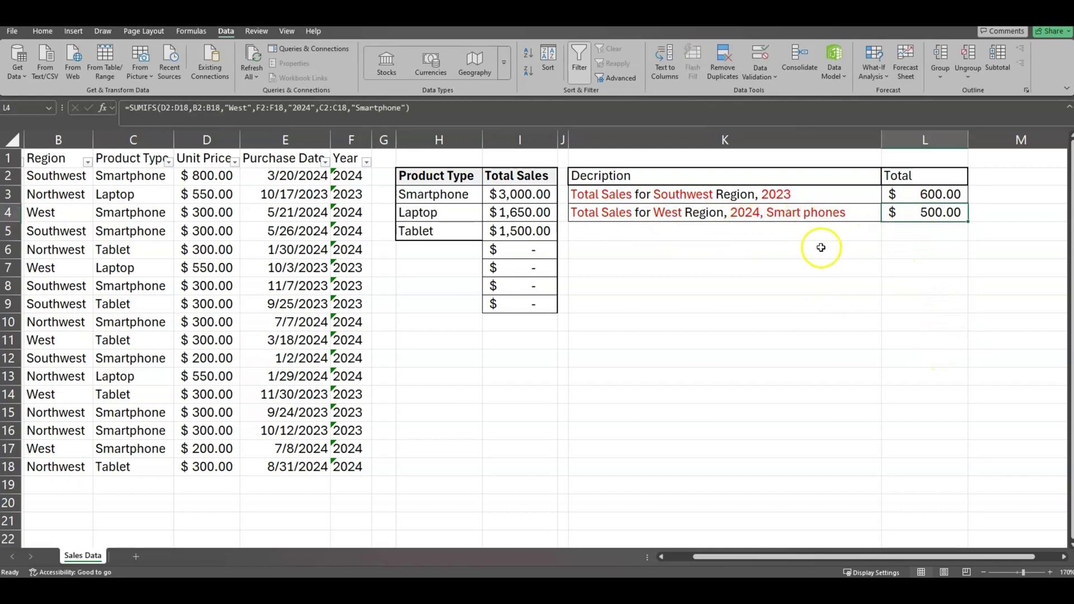
pyautogui.click(800, 232)
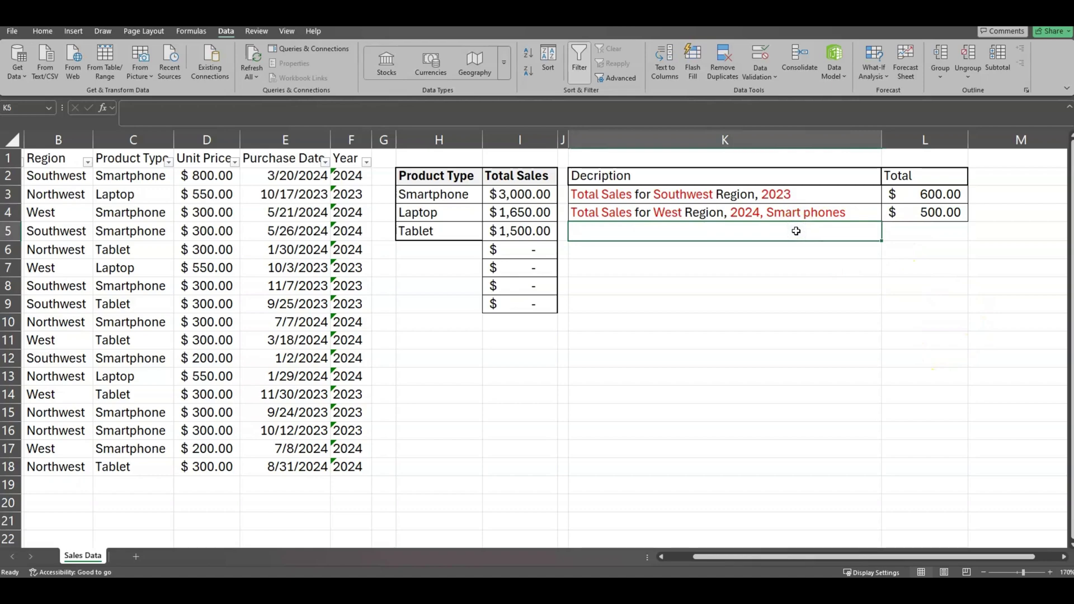